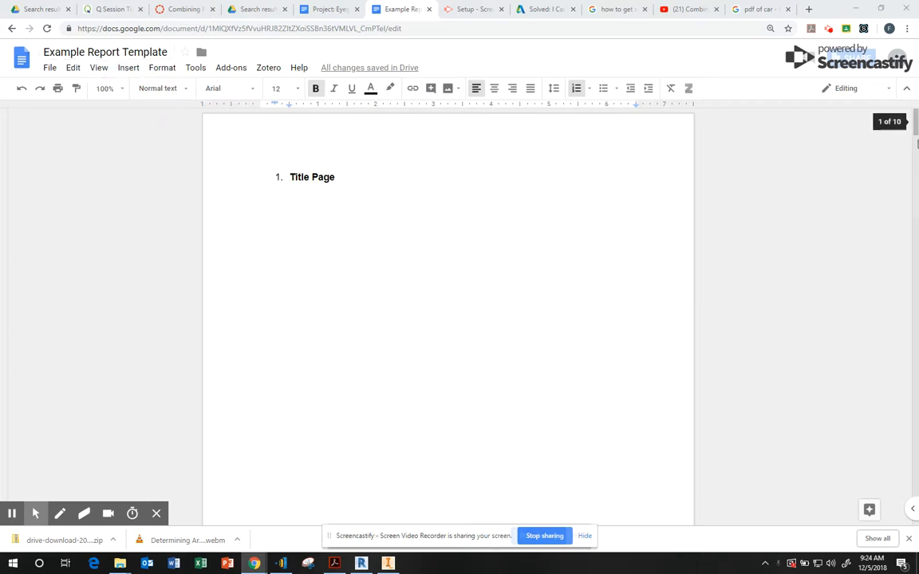
Start downloading the Example Report Template document as a PDF after checking its numbered section pages.
drag(916, 121, 915, 371)
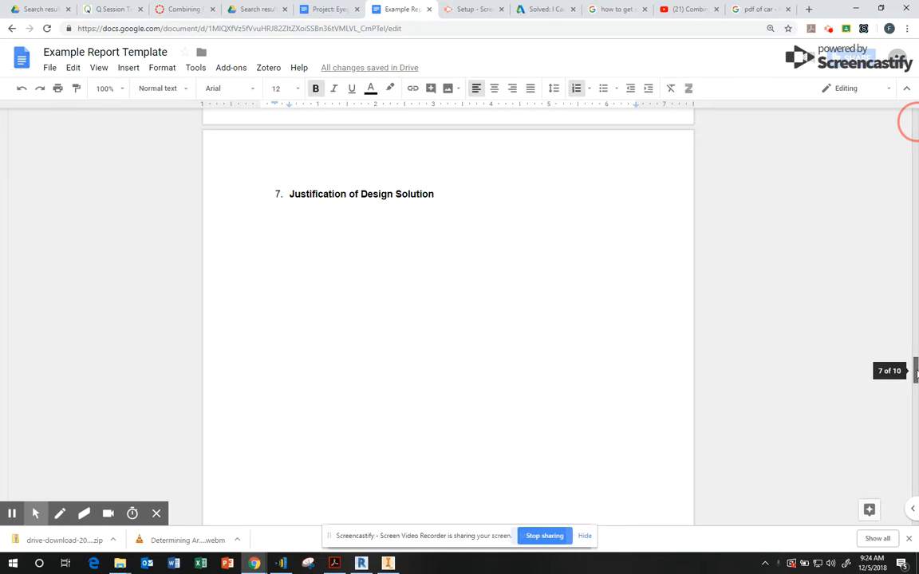
drag(916, 371, 916, 409)
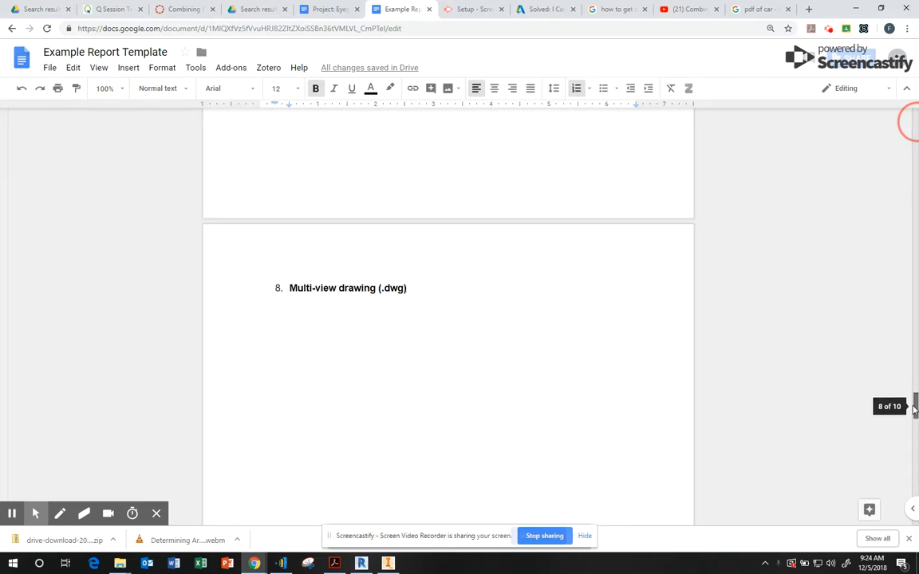
drag(916, 410, 916, 486)
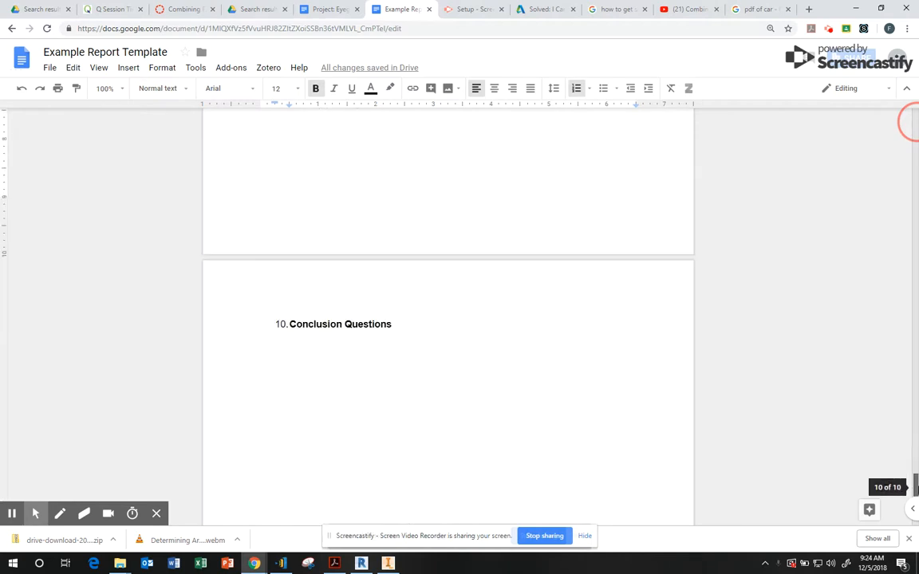
click(914, 121)
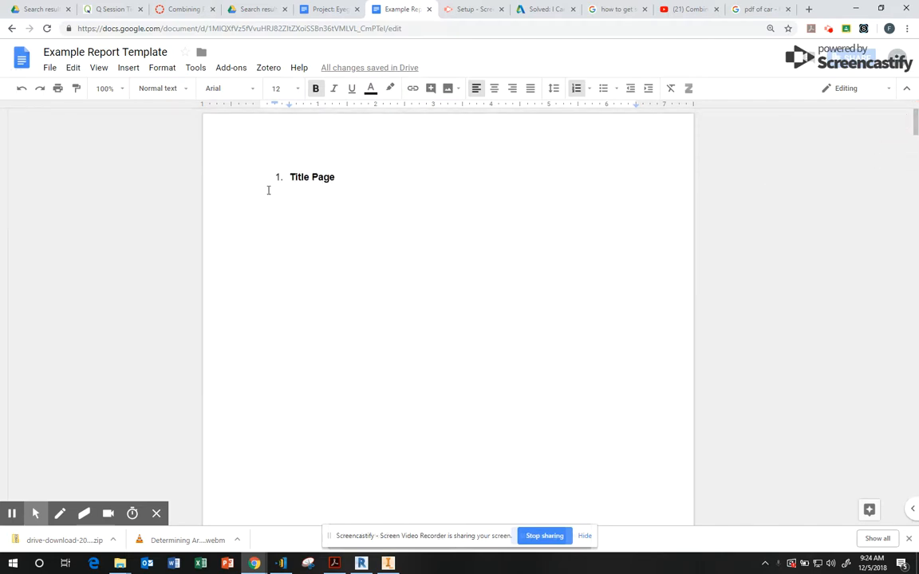
click(49, 69)
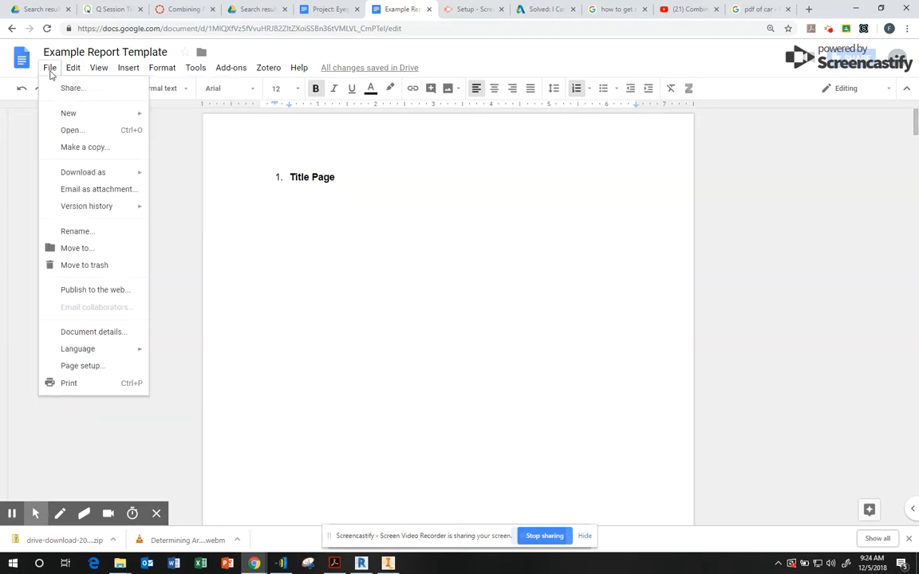
mouse_move(74, 173)
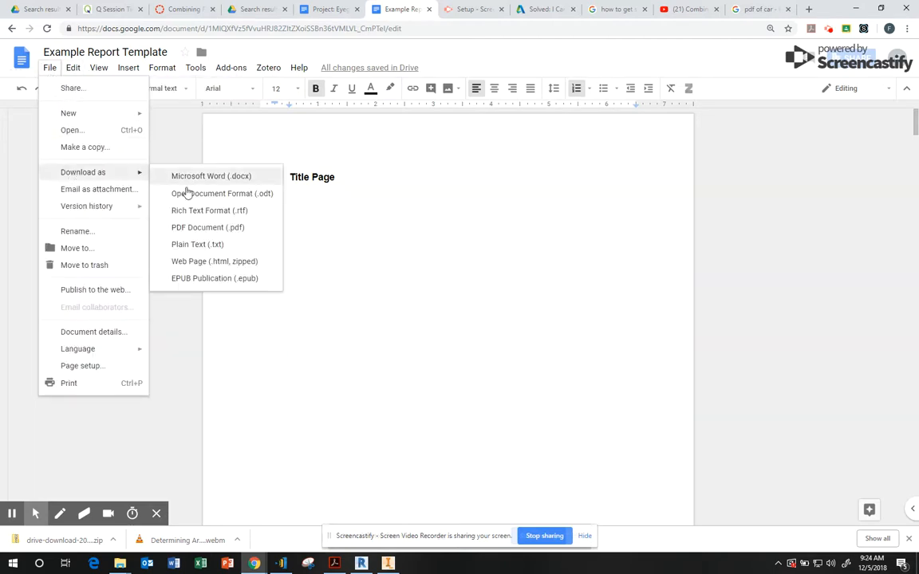
click(200, 230)
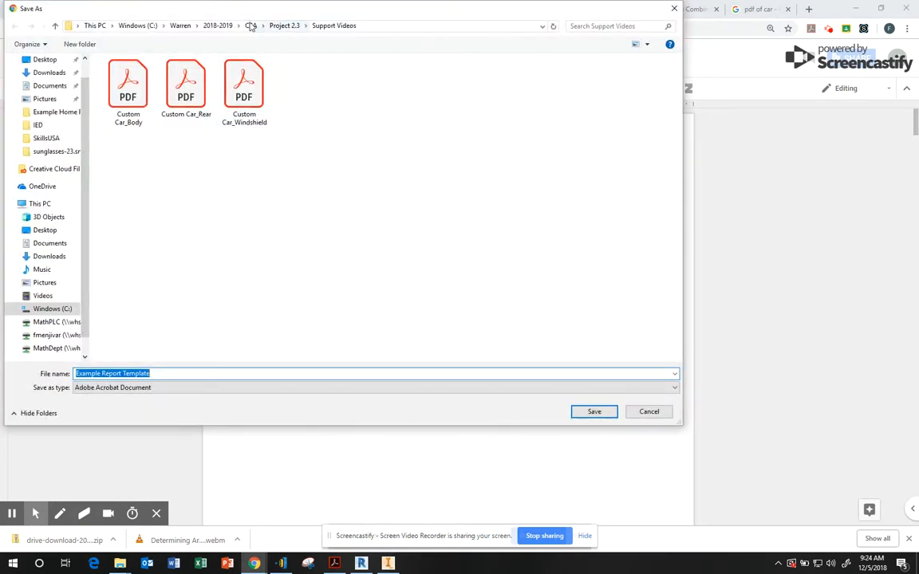
Create a folder named Project Eyeglasses for All inside the IED folder under 2018-2019.
click(217, 26)
double_click(120, 87)
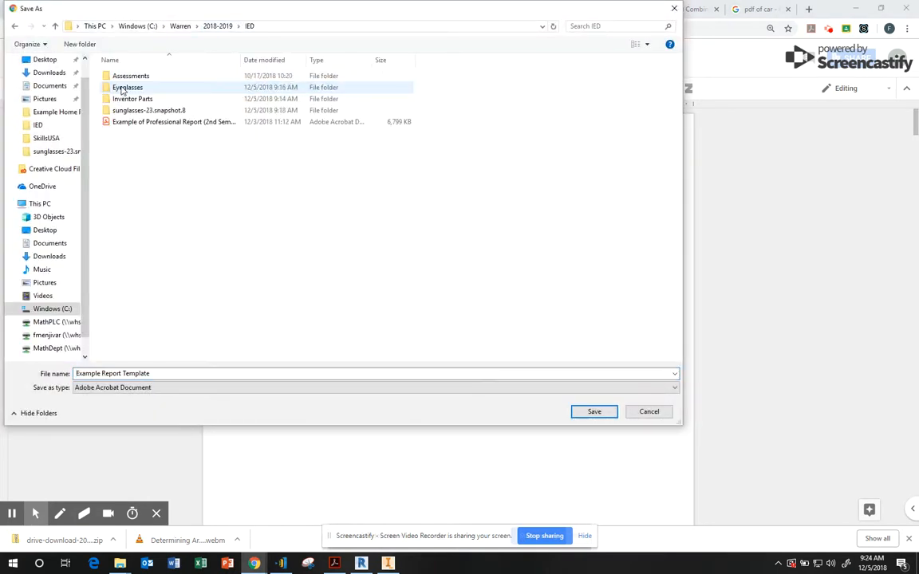
click(79, 45)
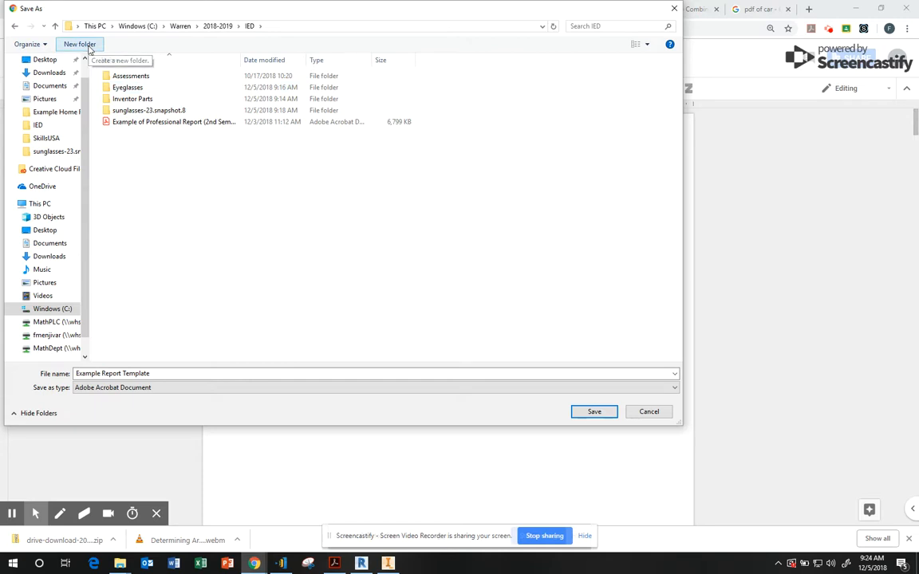
text(P)
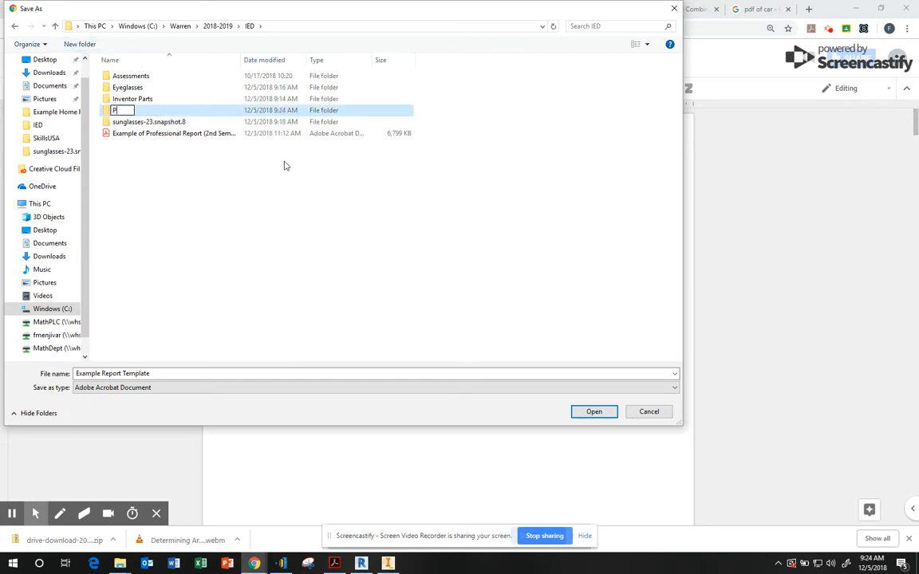
text(roject E)
text(yee)
text(l)
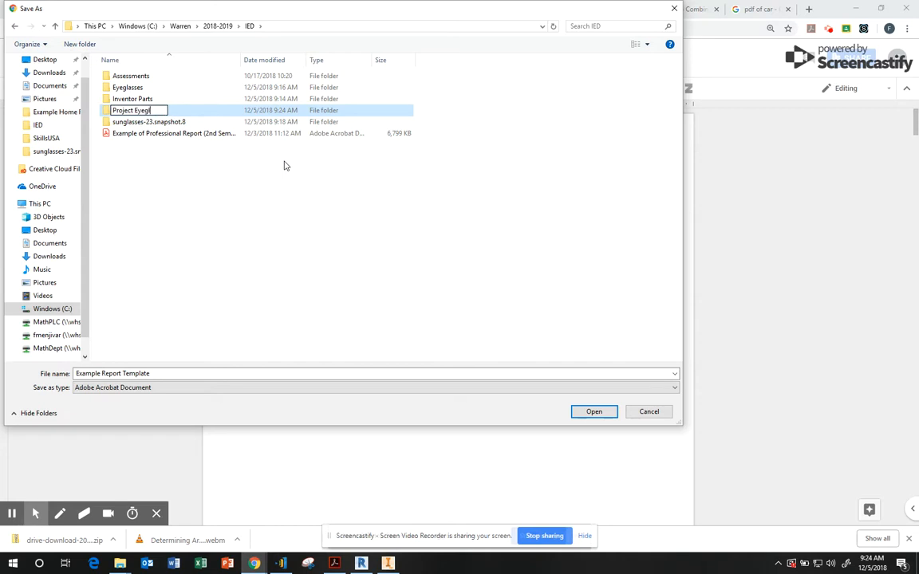
text(asses for All)
Save the PDF as Eyeglasses for All Report in the Project Eyeglasses for All folder.
click(155, 373)
click(155, 373)
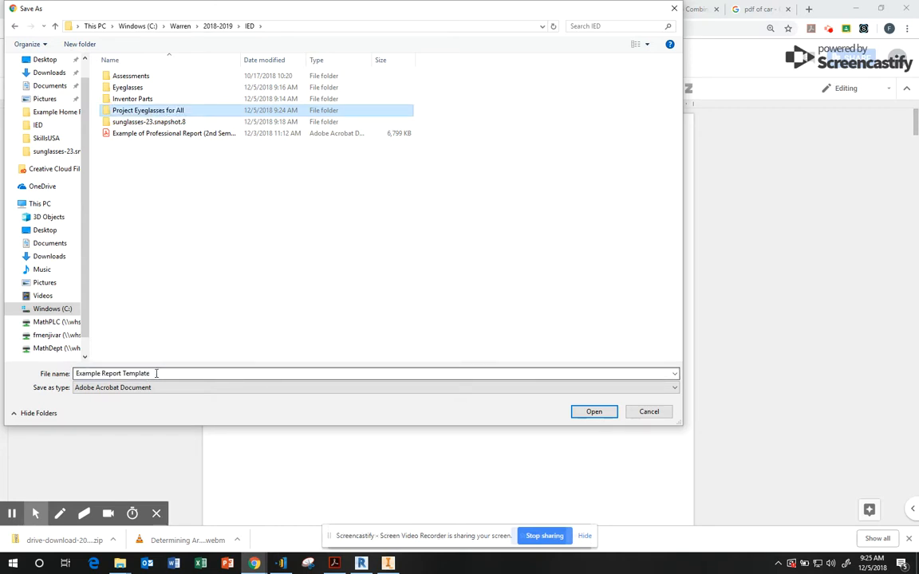
drag(156, 373, 71, 373)
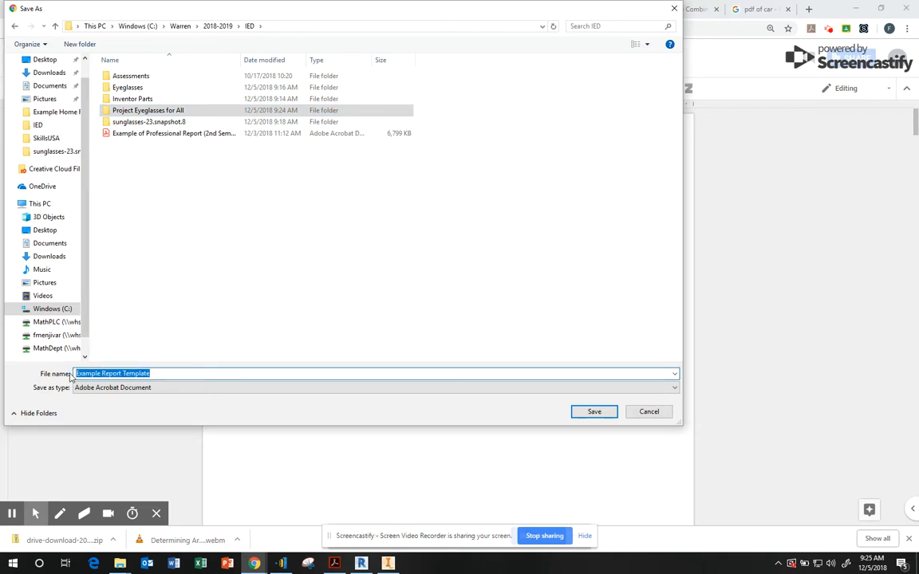
text(Ey)
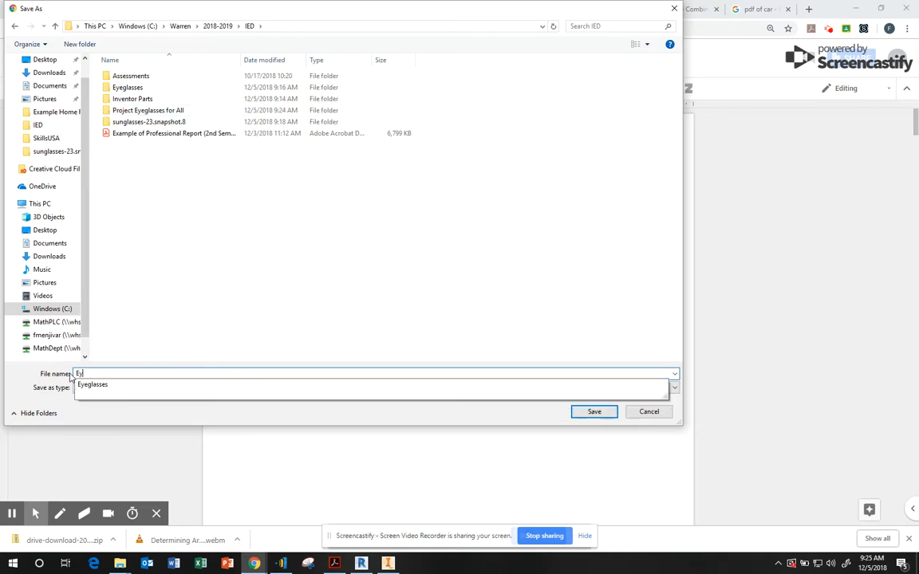
text(eglasses for All Report)
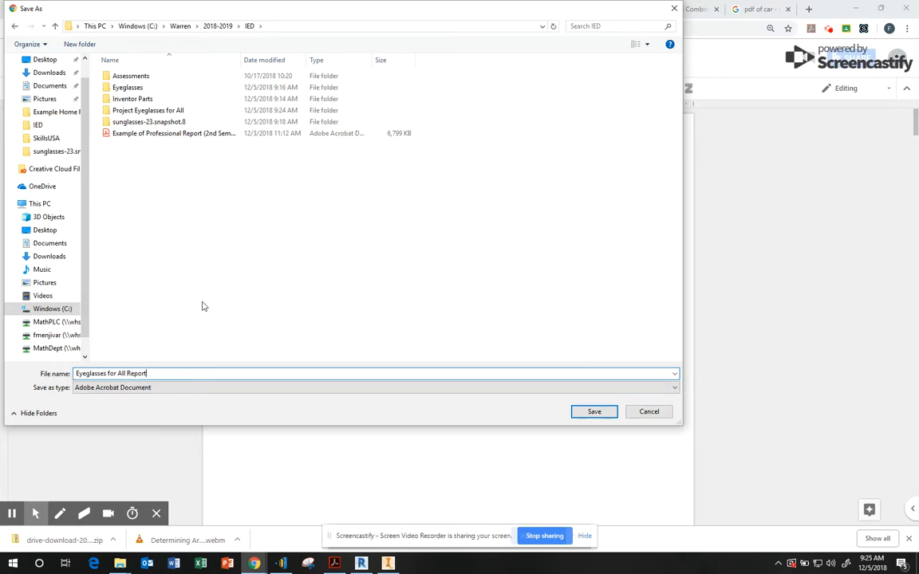
double_click(149, 111)
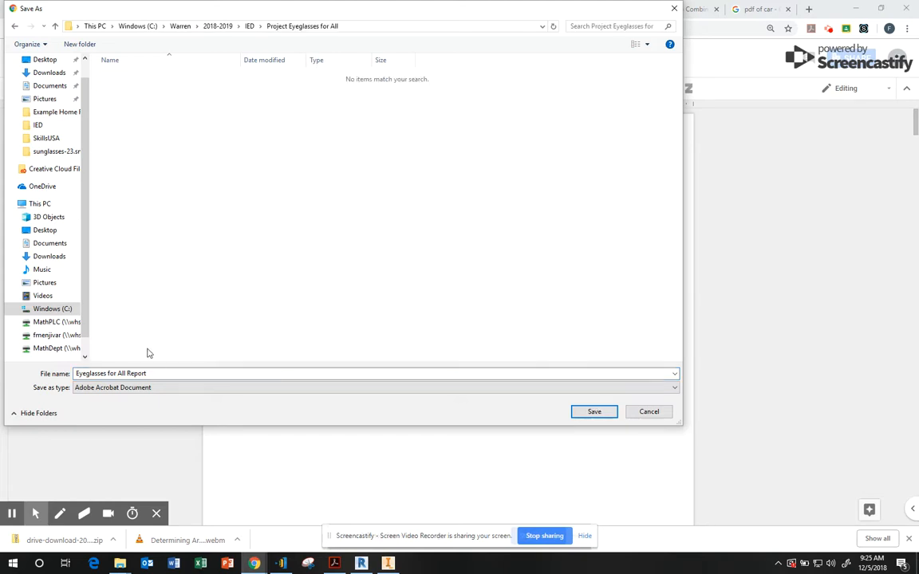
click(594, 412)
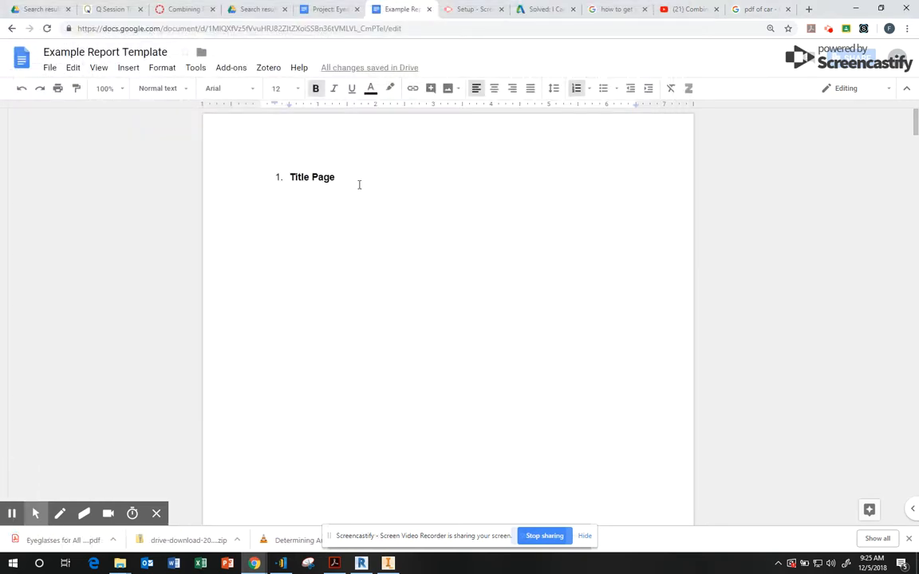
Switch to Autodesk Inventor and start exporting the GlassFrames multi-view drawing as a PDF.
click(391, 562)
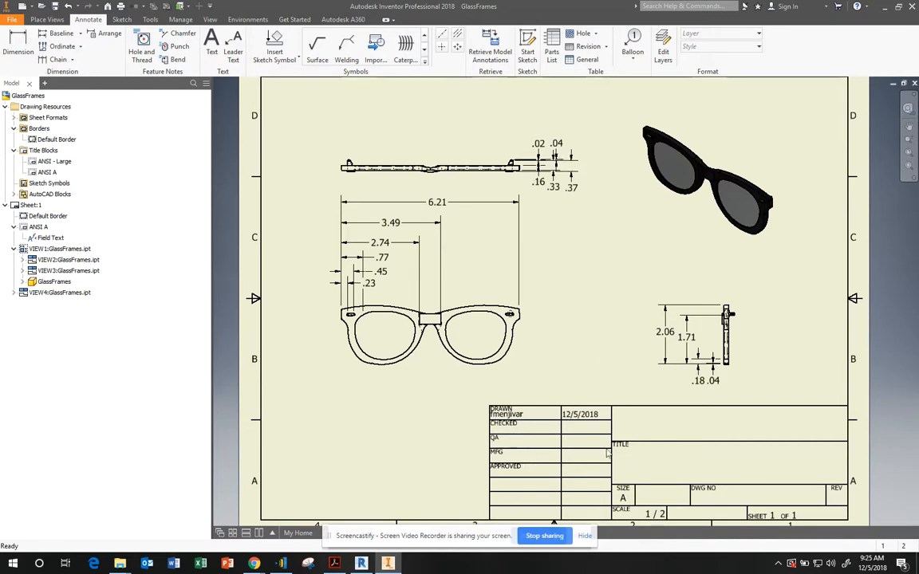
scroll(546, 351, down, 3)
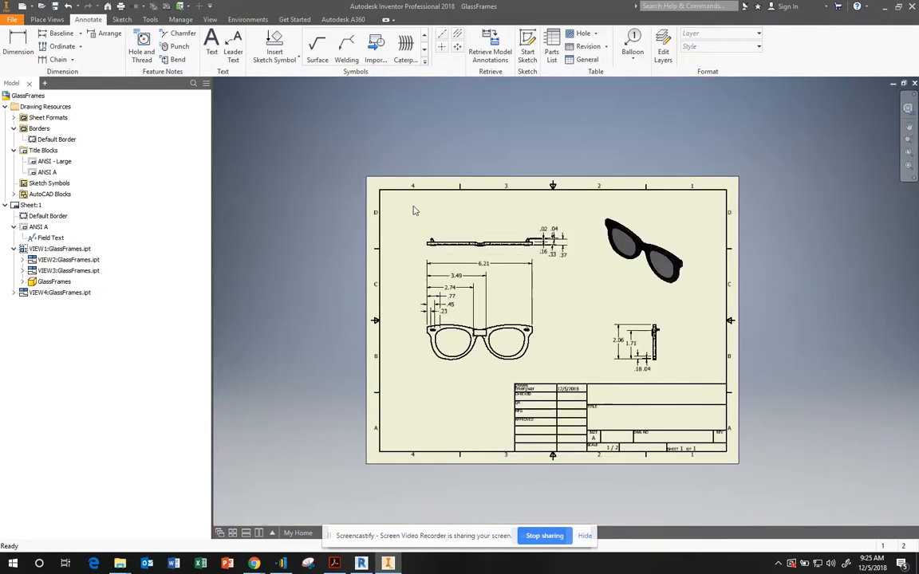
scroll(702, 440, up, 3)
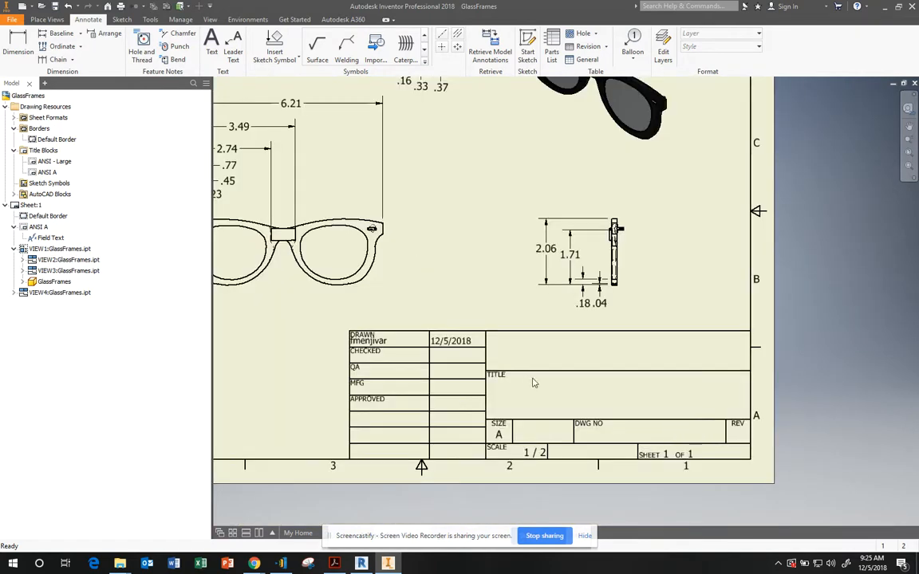
scroll(481, 345, down, 2)
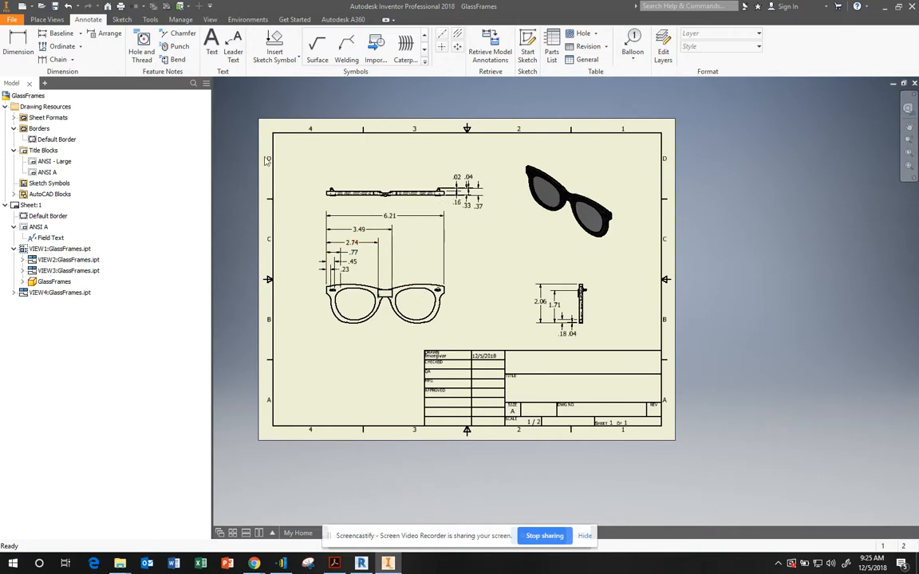
click(11, 20)
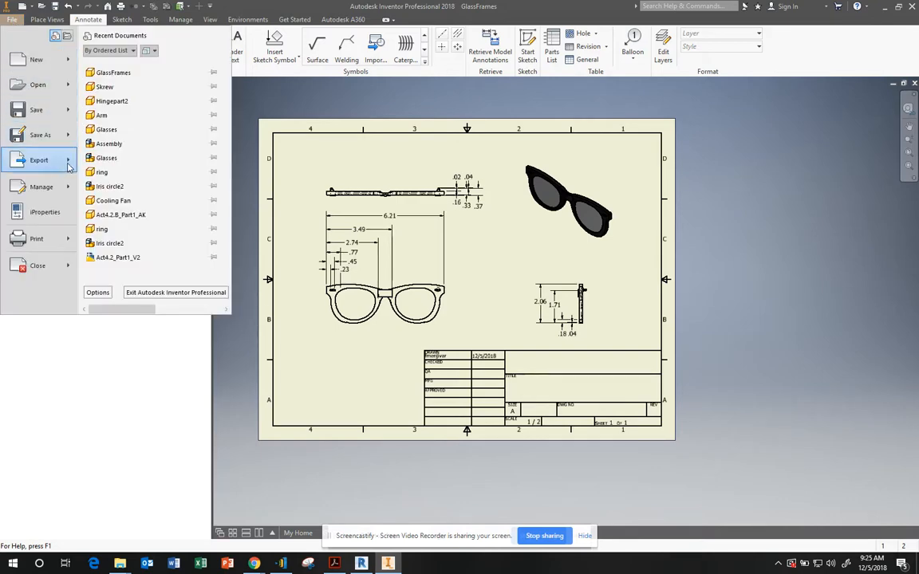
mouse_move(68, 165)
click(120, 128)
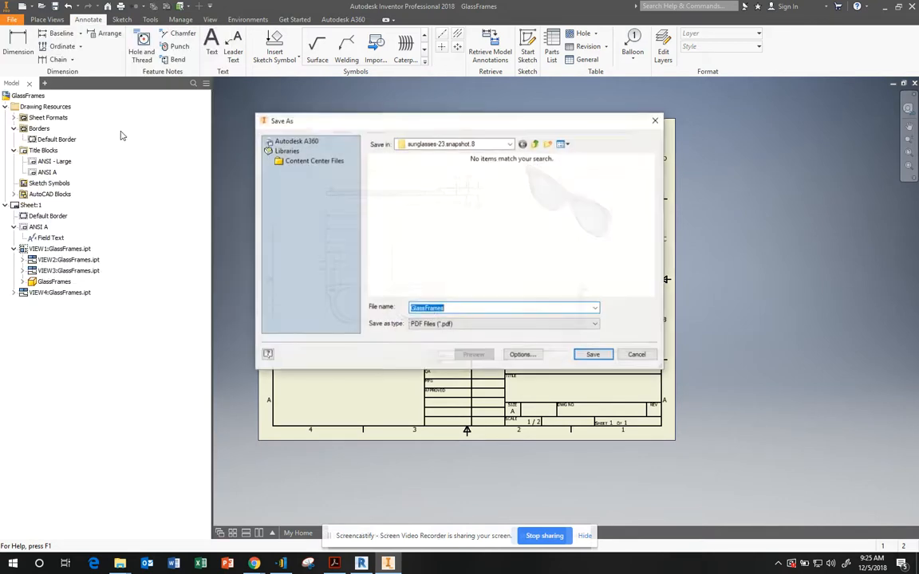
Save the exported drawing as GlassFrame DWG in the Project Eyeglasses for All folder within IED.
click(495, 146)
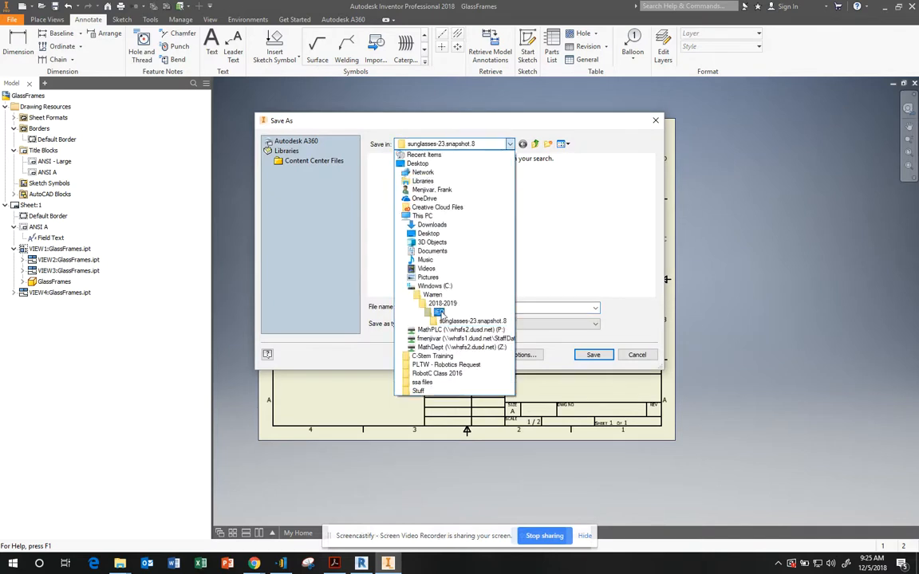
click(398, 287)
double_click(423, 202)
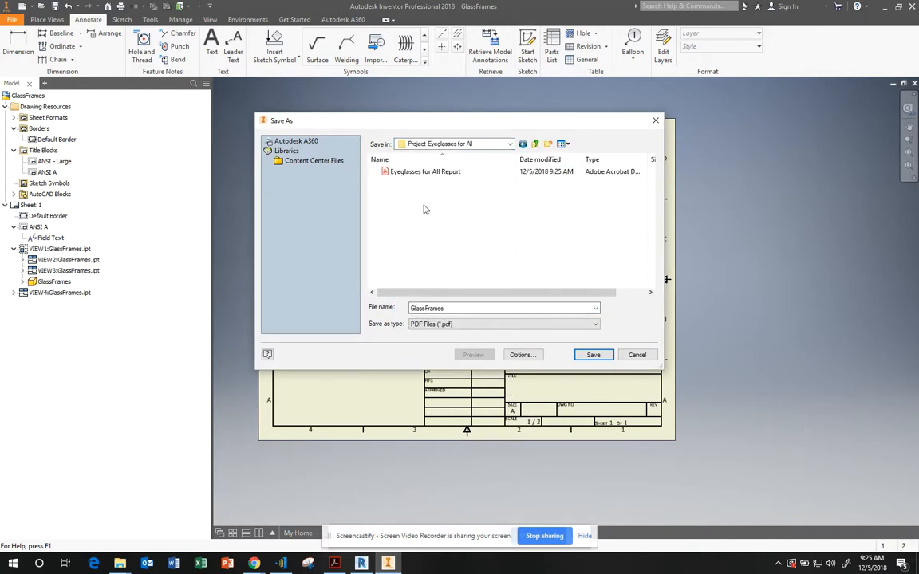
double_click(446, 309)
click(446, 308)
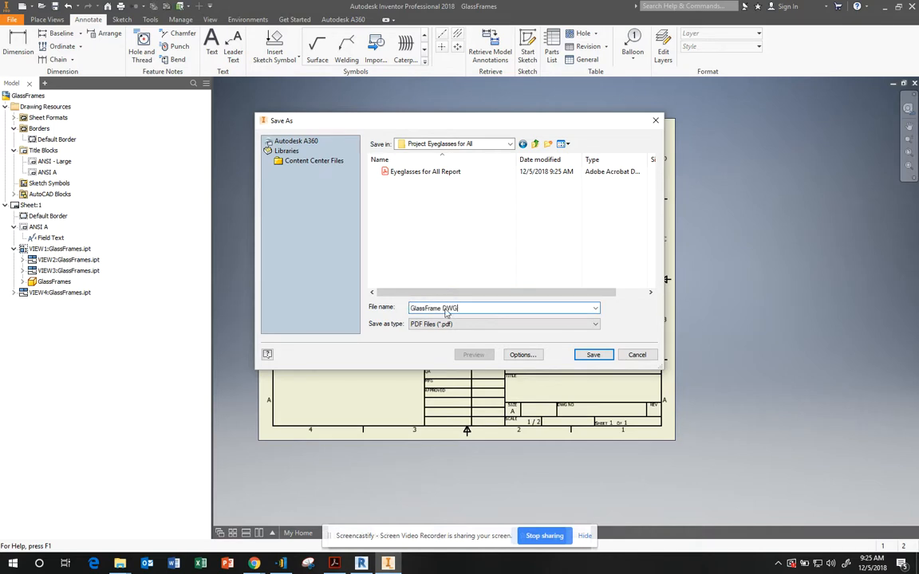
click(591, 354)
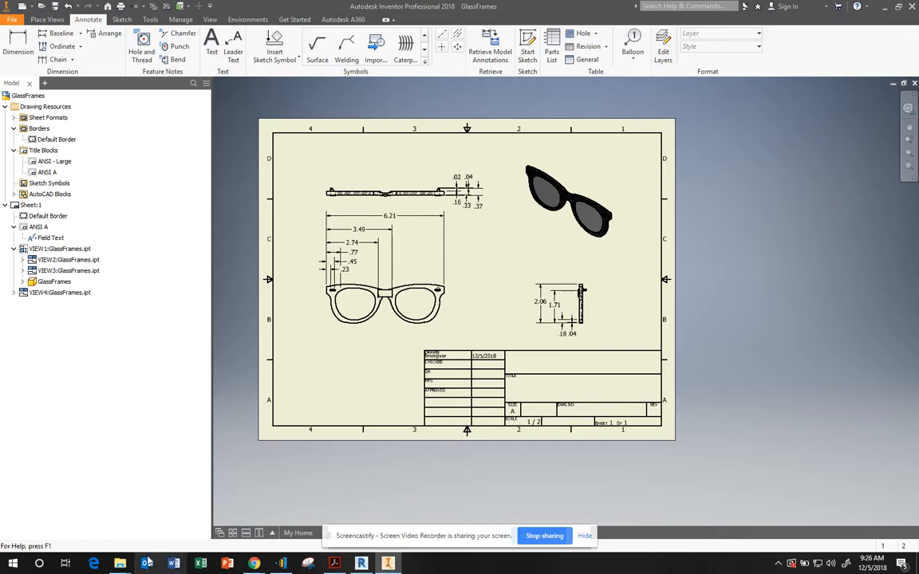
Switch to File Explorer and open the Project Eyeglasses for All folder within IED.
mouse_move(119, 564)
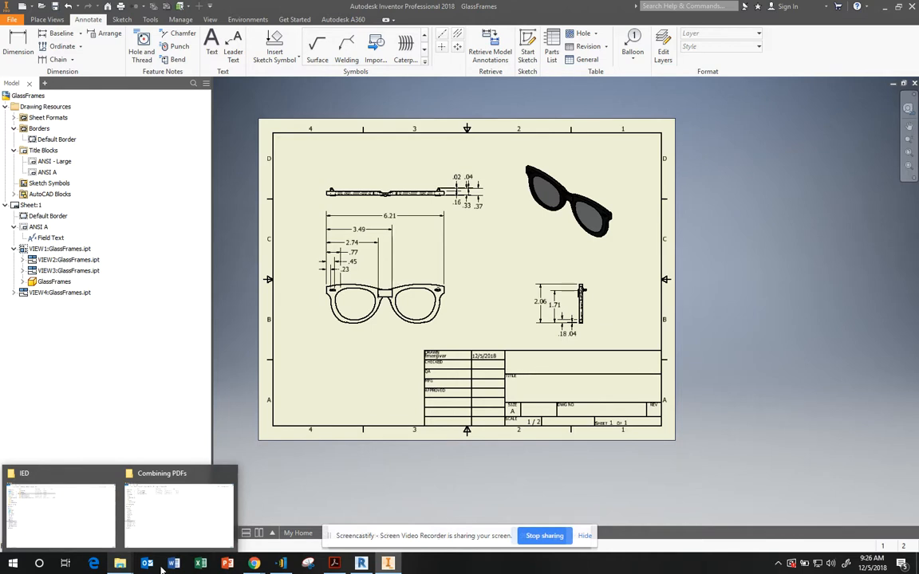
click(65, 514)
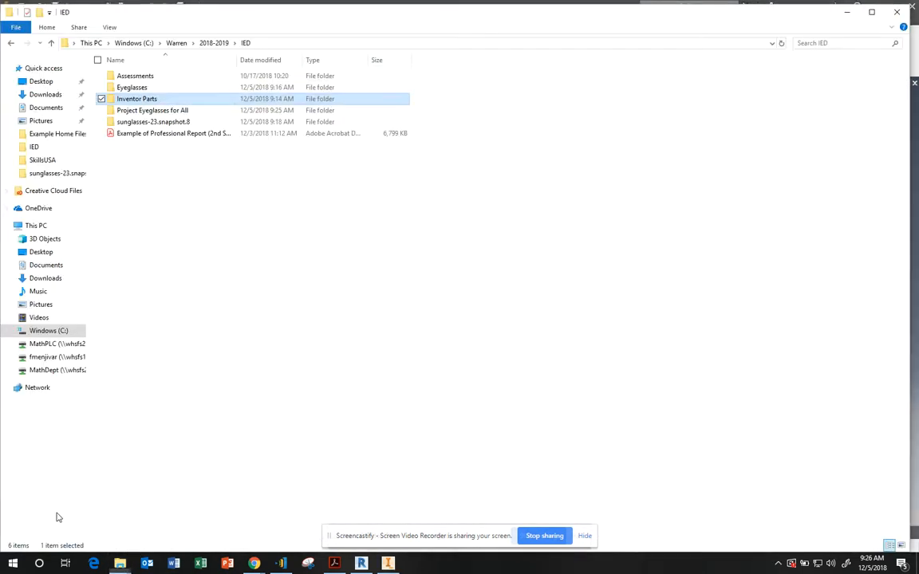
double_click(144, 110)
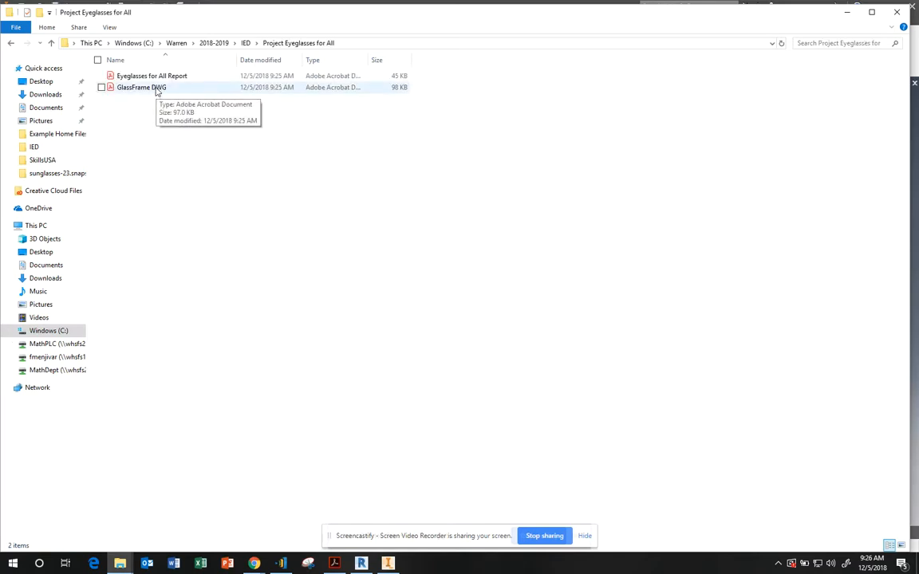
Load Eyeglasses for All Report and GlassFrame DWG into Acrobat's Combine Files and expand the report into individual pages.
click(143, 76)
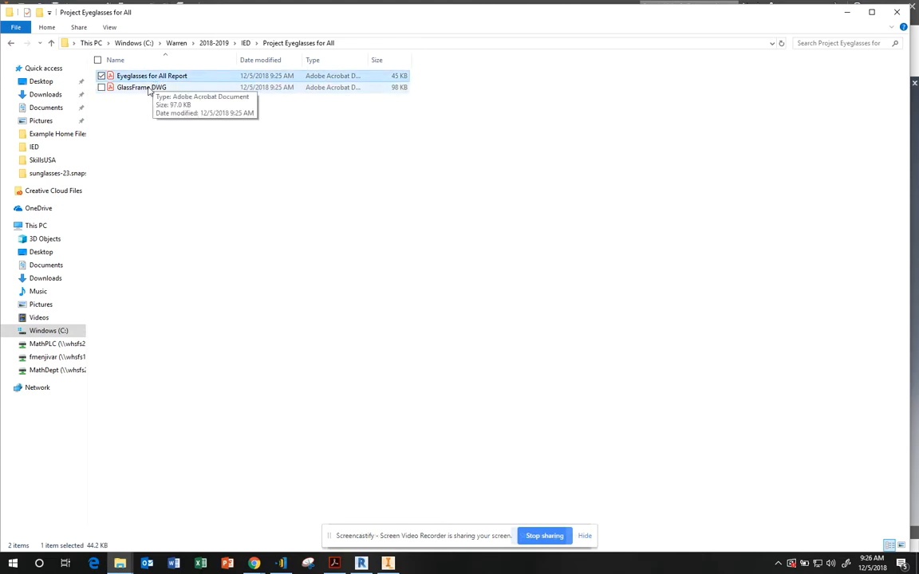
ctrl+click(148, 87)
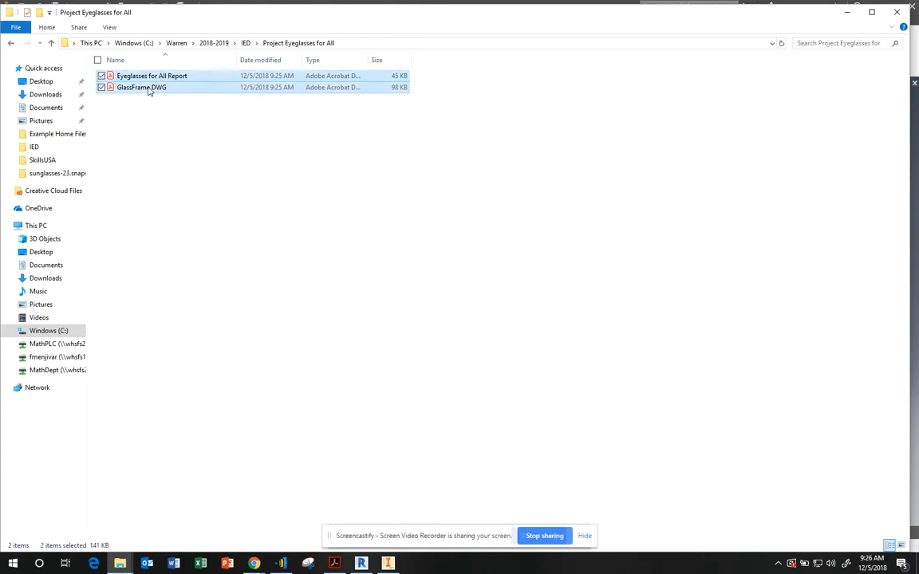
right_click(160, 82)
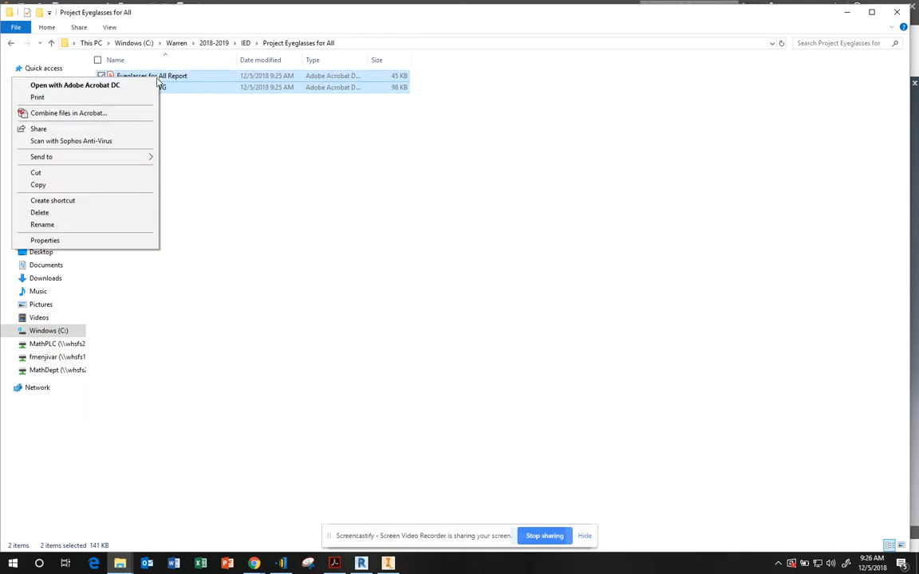
click(113, 116)
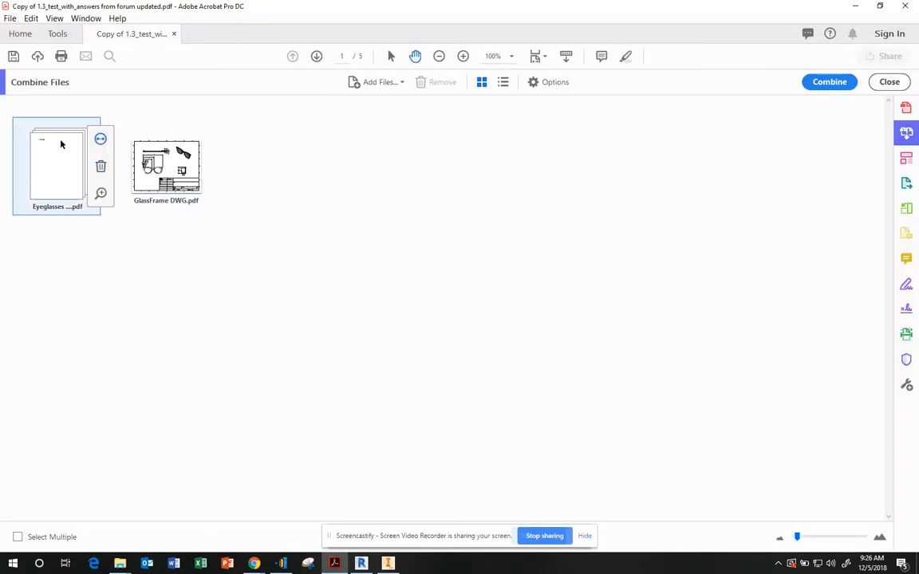
click(100, 139)
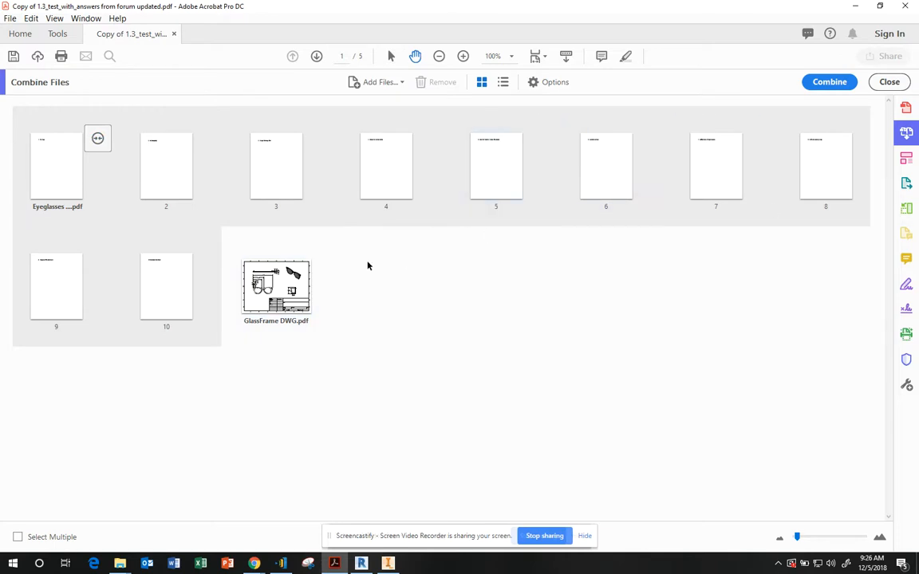
Move the GlassFrame DWG page between report pages 7 and 8 and enlarge the page thumbnails.
drag(280, 273, 760, 199)
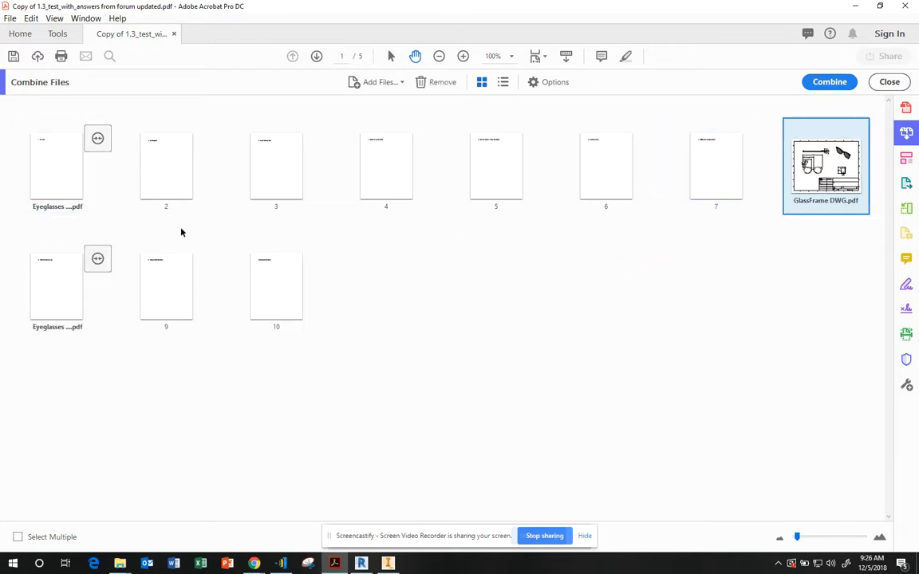
click(715, 176)
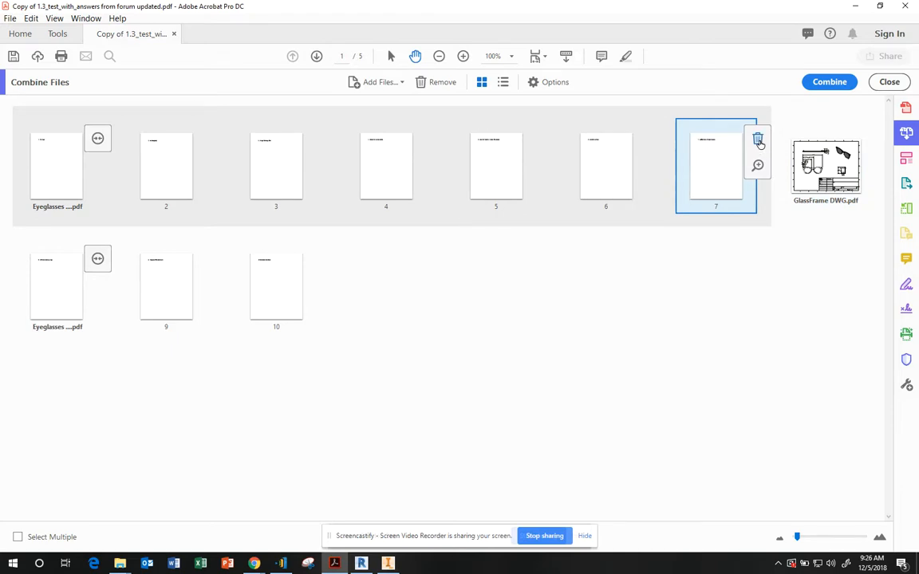
click(511, 56)
click(539, 152)
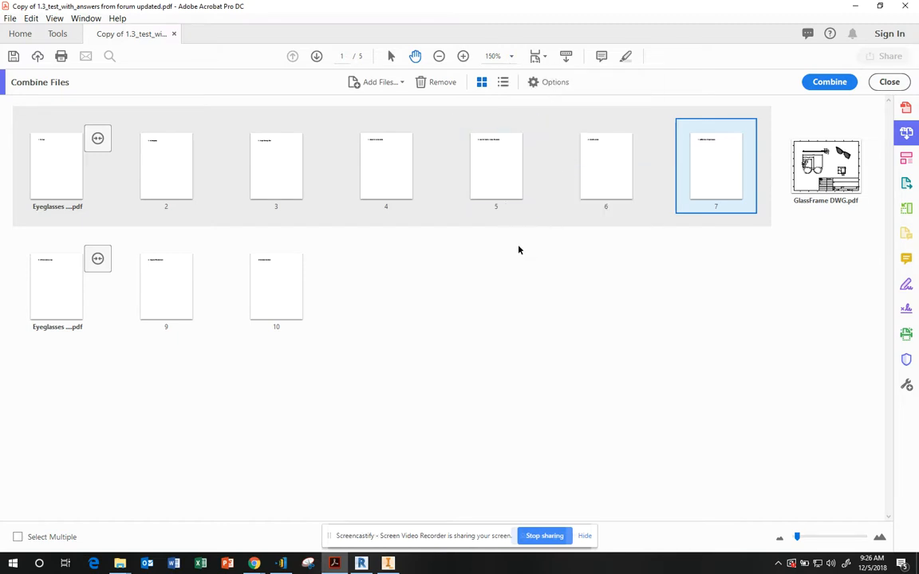
scroll(511, 248, up, 2)
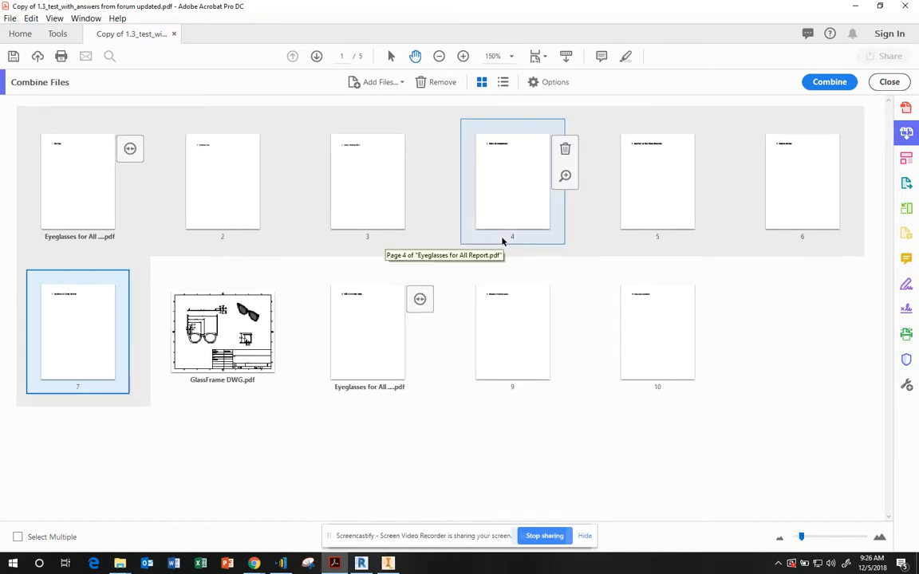
scroll(502, 239, up, 3)
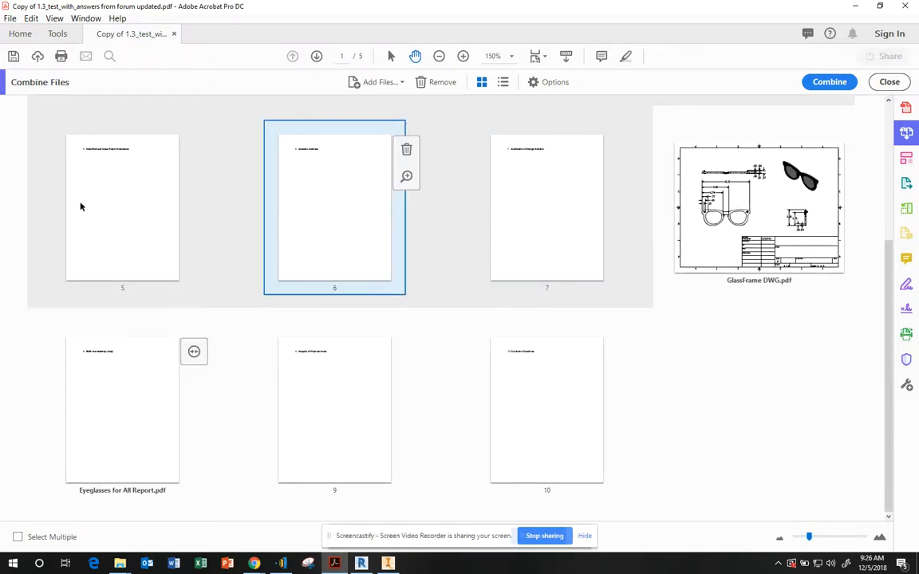
Replace report page 6 with the GlassFrame DWG page, placed between pages 5 and 7, and combine the files into one PDF.
click(406, 149)
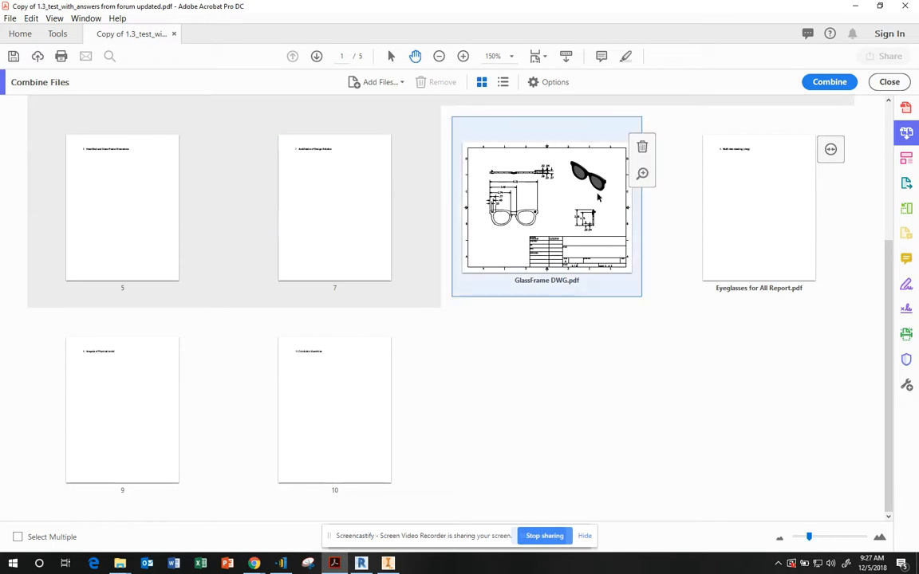
drag(533, 182, 255, 196)
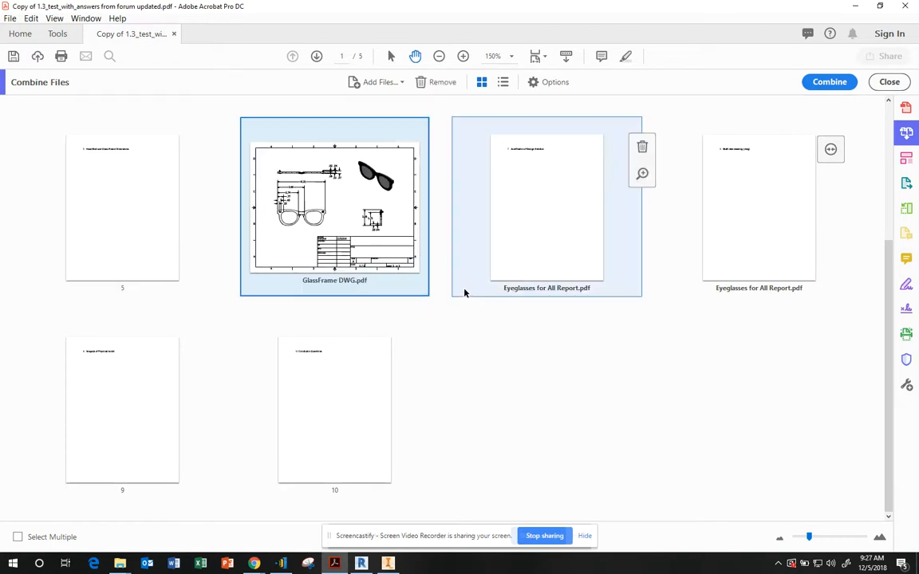
scroll(507, 300, down, 2)
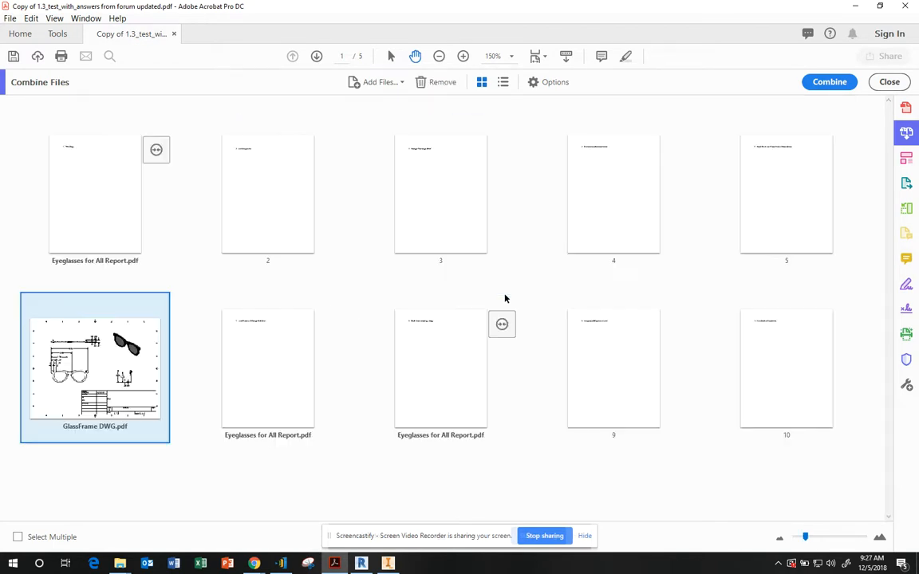
click(826, 83)
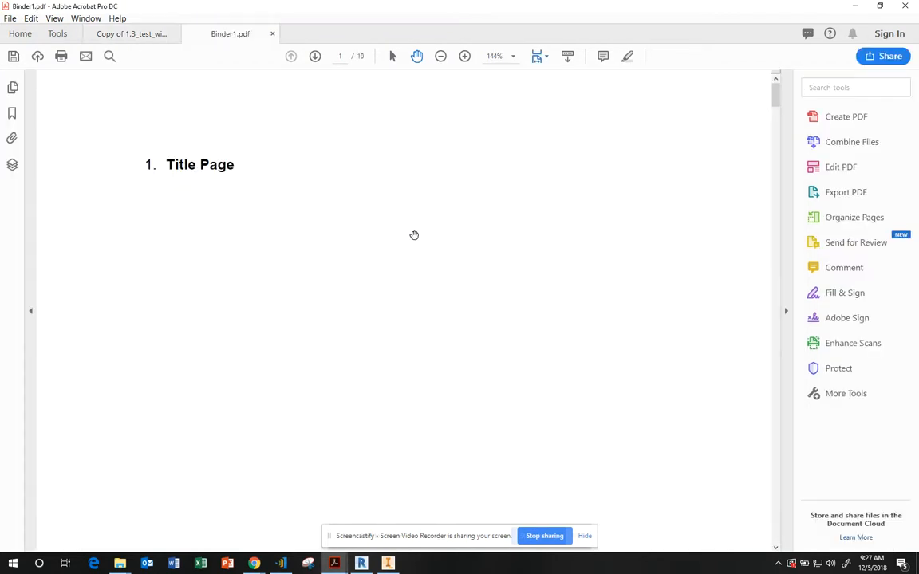
Examine the combined PDF from the title page through section 7, checking the placement and legibility of the eyeglass drawing.
scroll(418, 238, down, 3)
scroll(415, 243, down, 10)
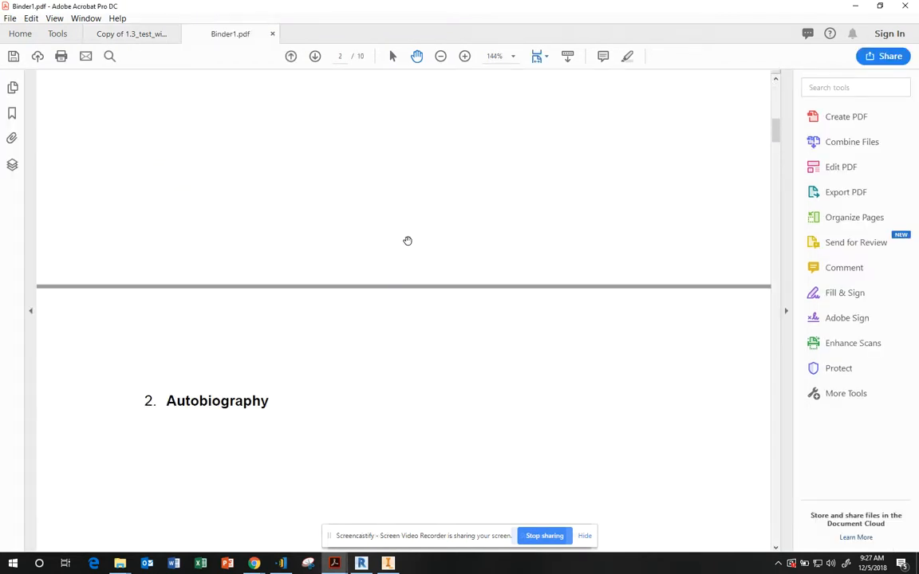
scroll(422, 264, down, 10)
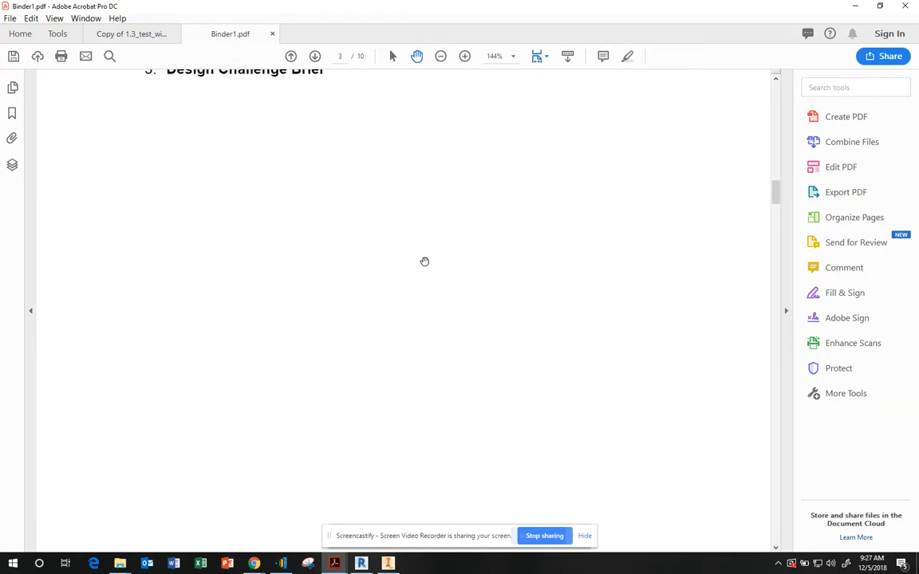
scroll(431, 252, down, 10)
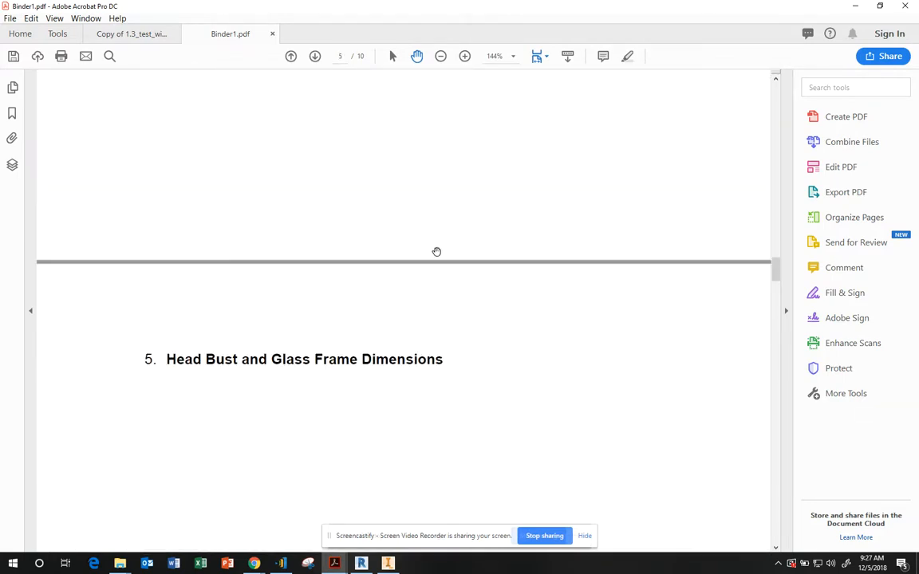
scroll(437, 249, down, 10)
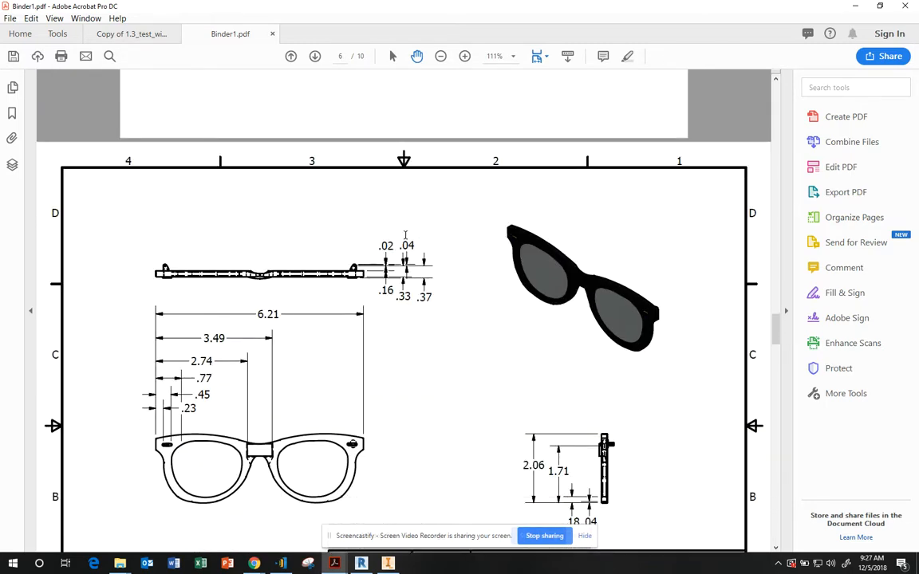
scroll(402, 235, down, 4)
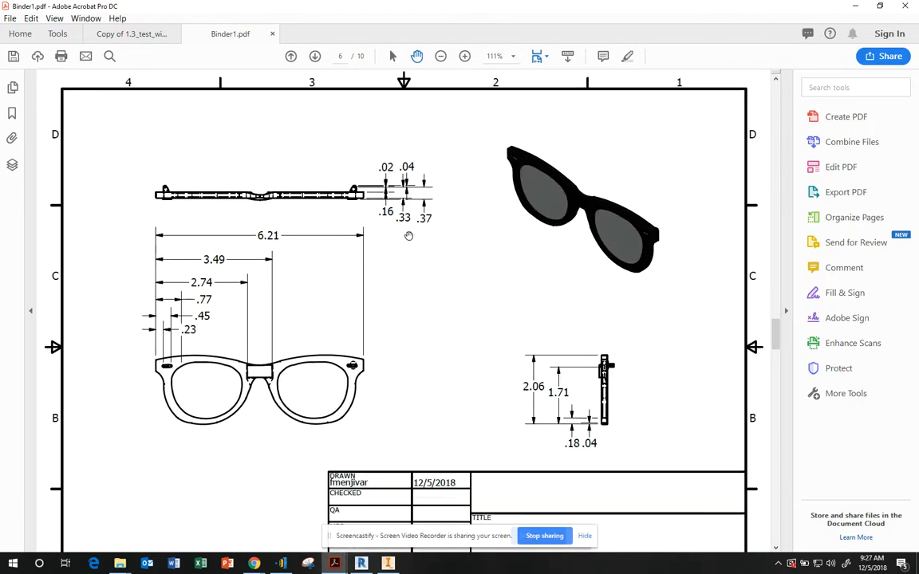
scroll(406, 243, up, 5)
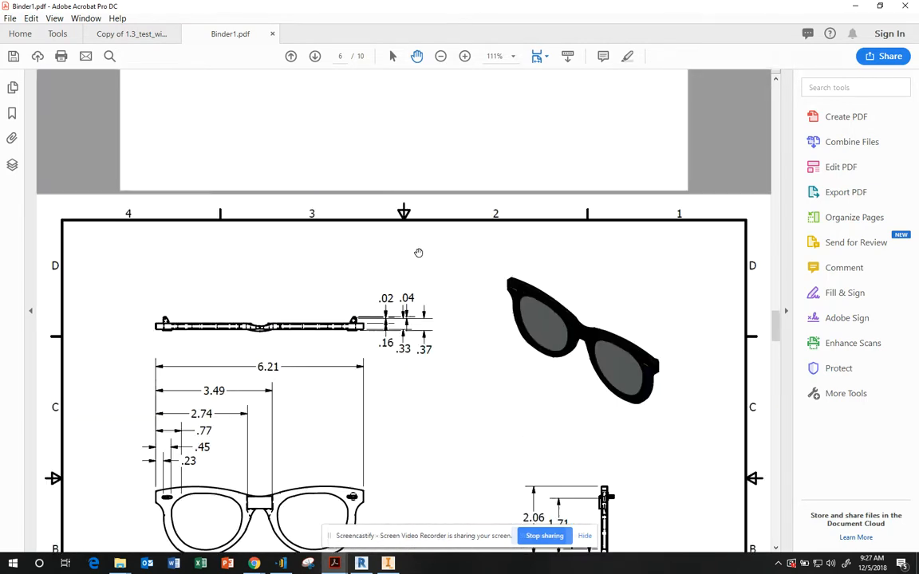
scroll(407, 255, down, 1)
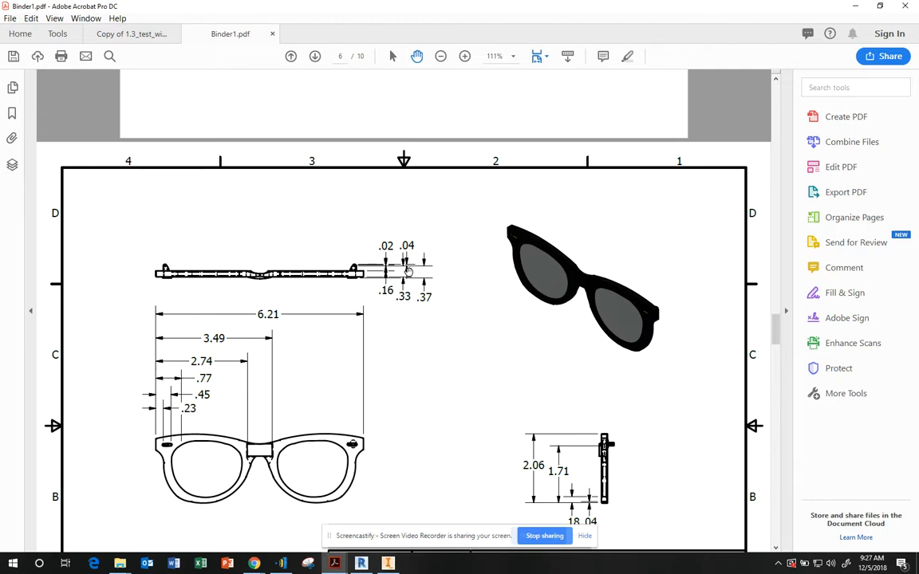
scroll(445, 273, down, 10)
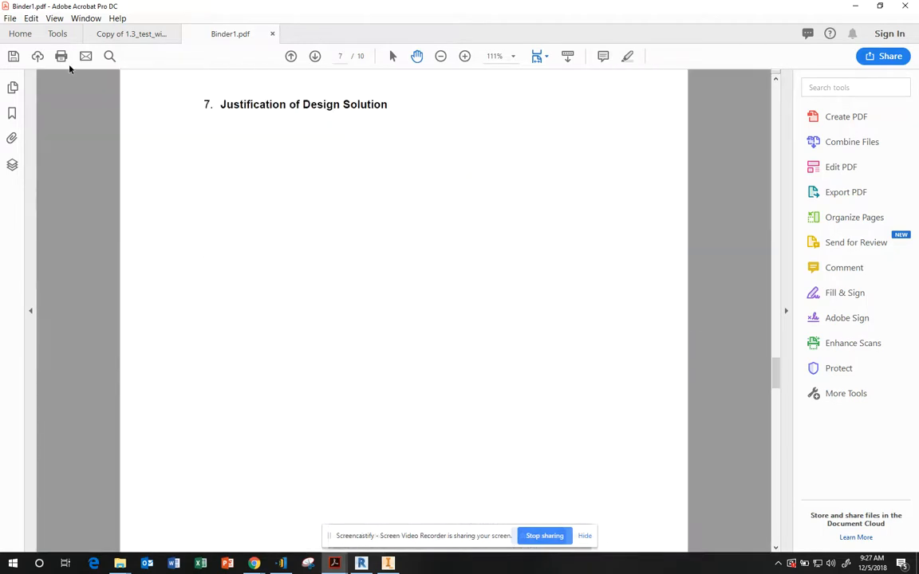
Save the combined PDF as Eyeglasses for All Report_FINAL in the Project Eyeglasses for All folder within IED.
click(11, 20)
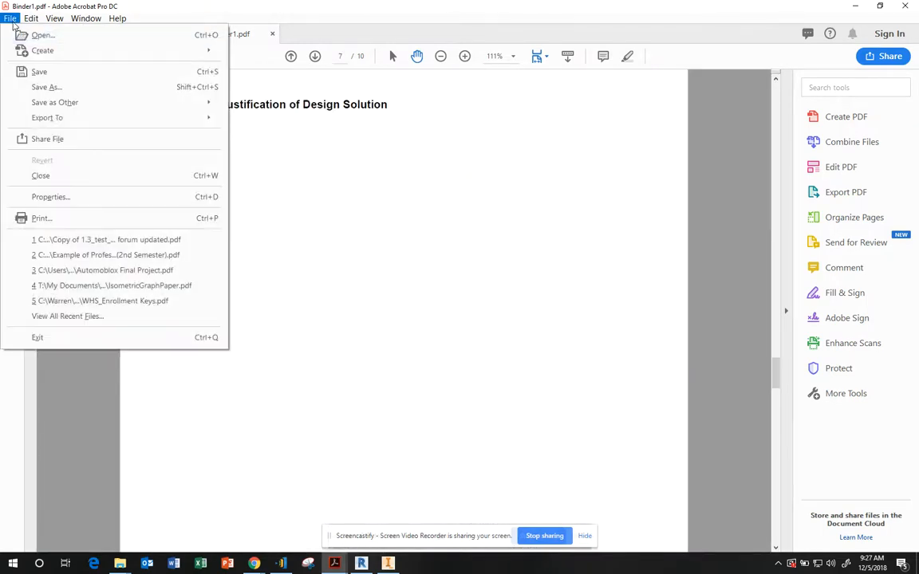
click(45, 88)
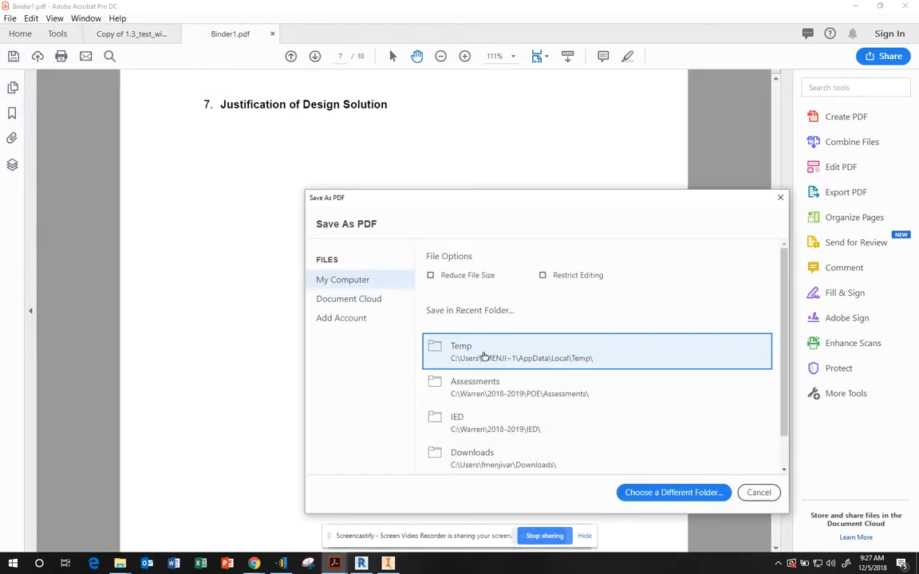
click(484, 423)
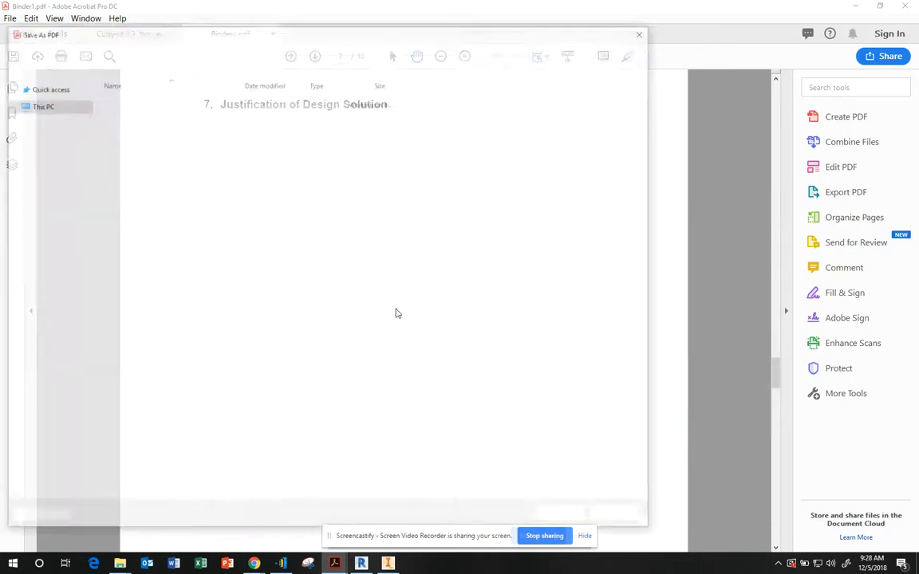
double_click(148, 136)
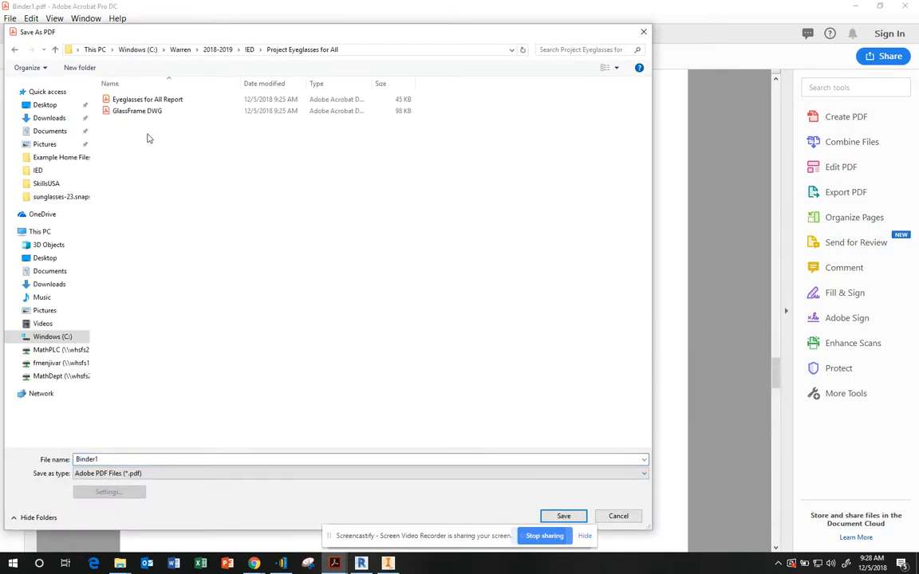
click(152, 99)
click(159, 461)
click(158, 459)
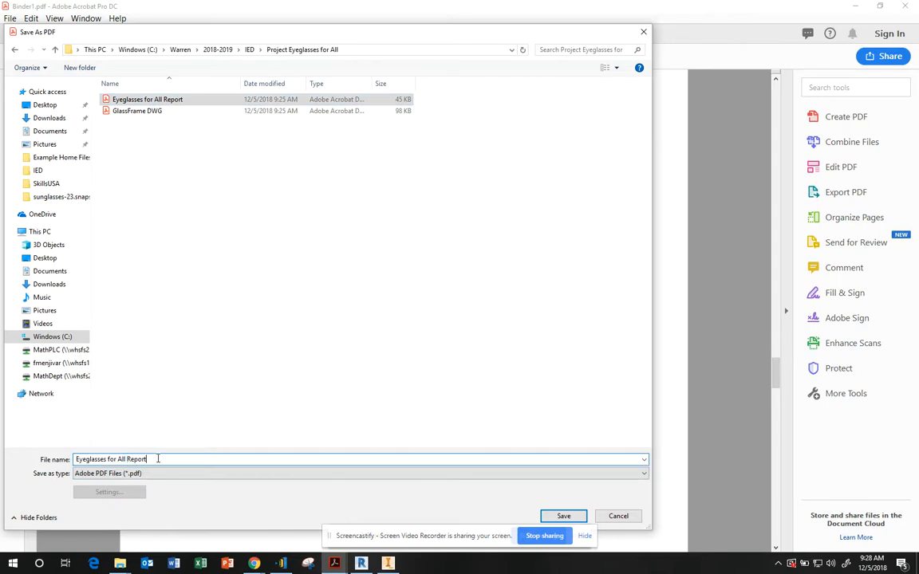
text(FINAL)
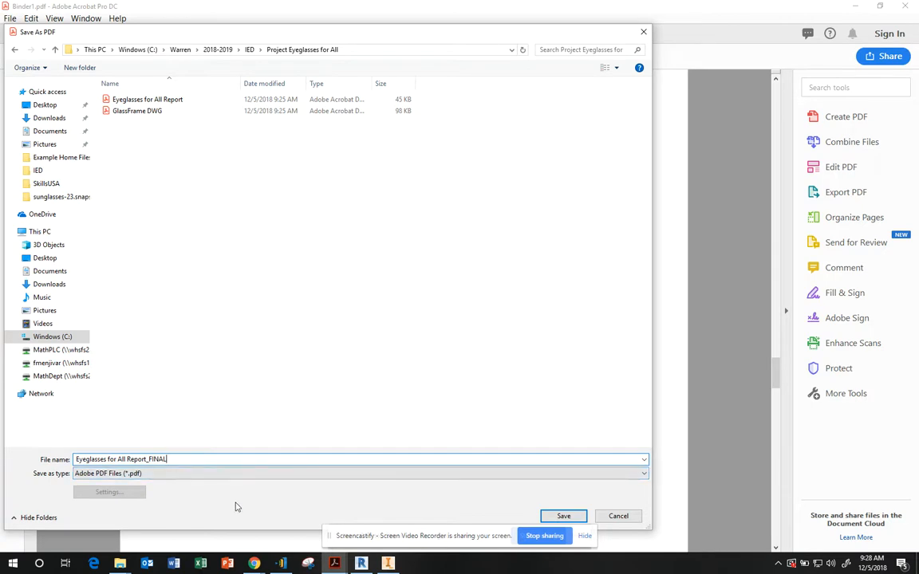
click(561, 516)
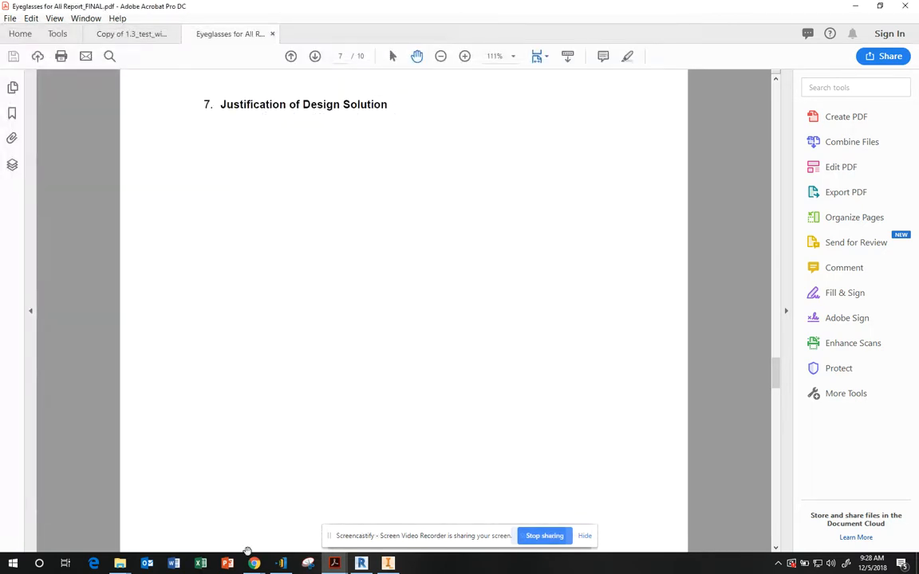
Switch to Chrome and open the Project: Eyeglasses for All Design Challenge assignment in the IED18 Canvas course.
mouse_move(252, 558)
click(153, 520)
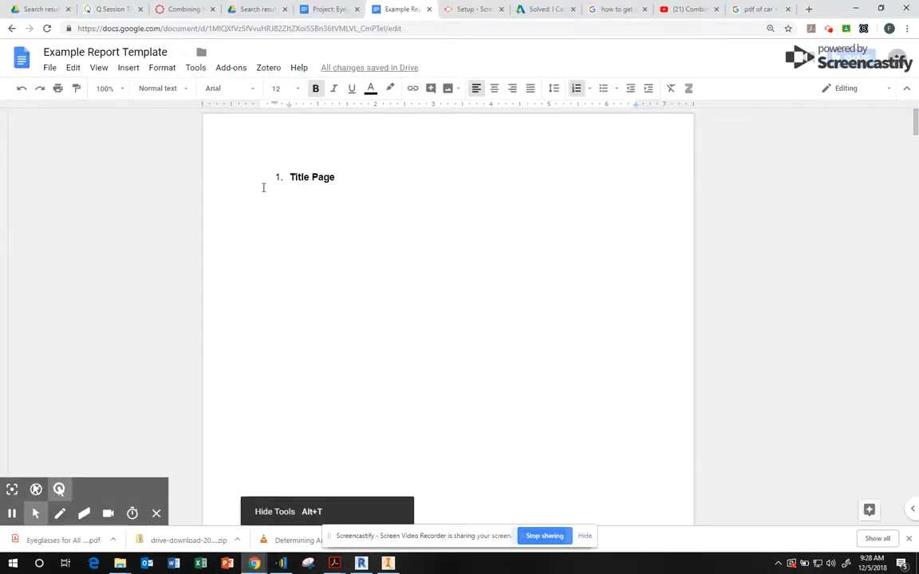
click(184, 10)
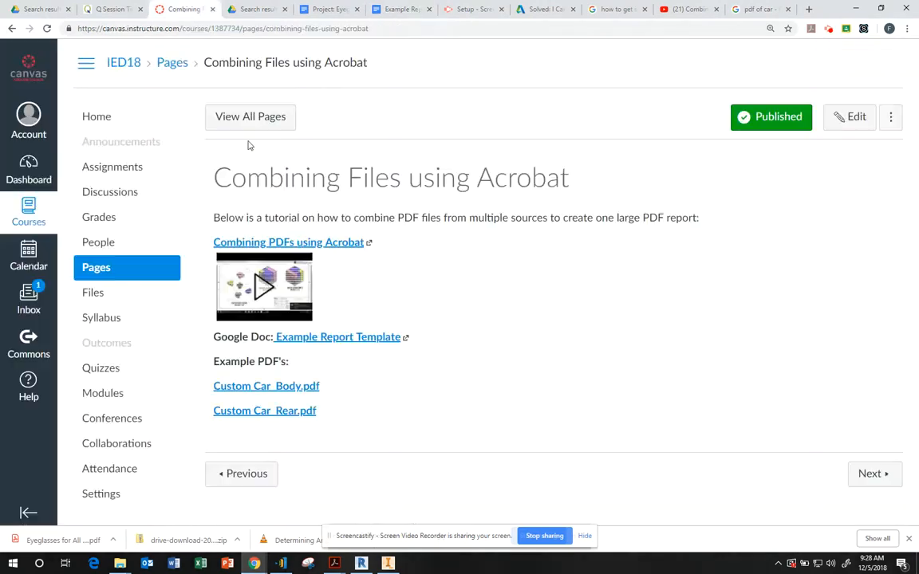
click(115, 177)
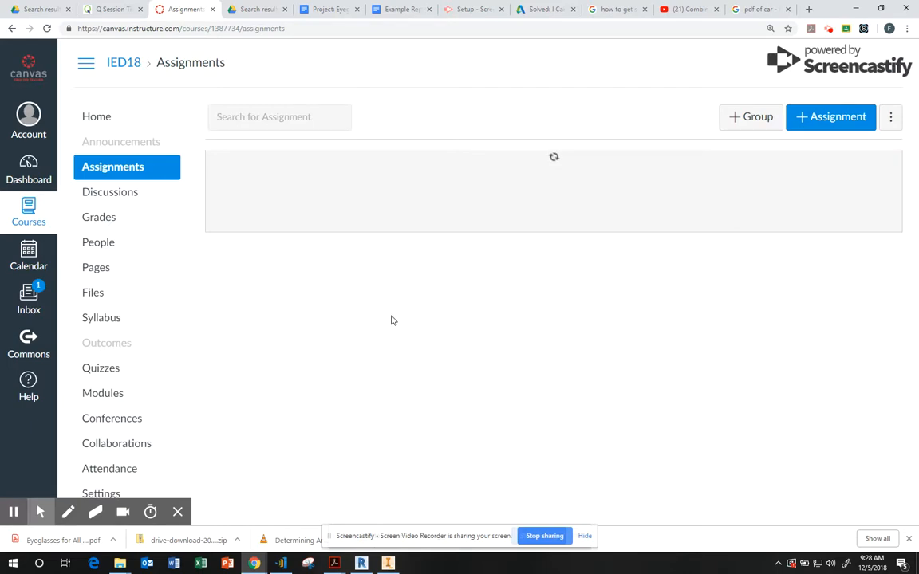
scroll(393, 323, down, 5)
scroll(393, 335, down, 10)
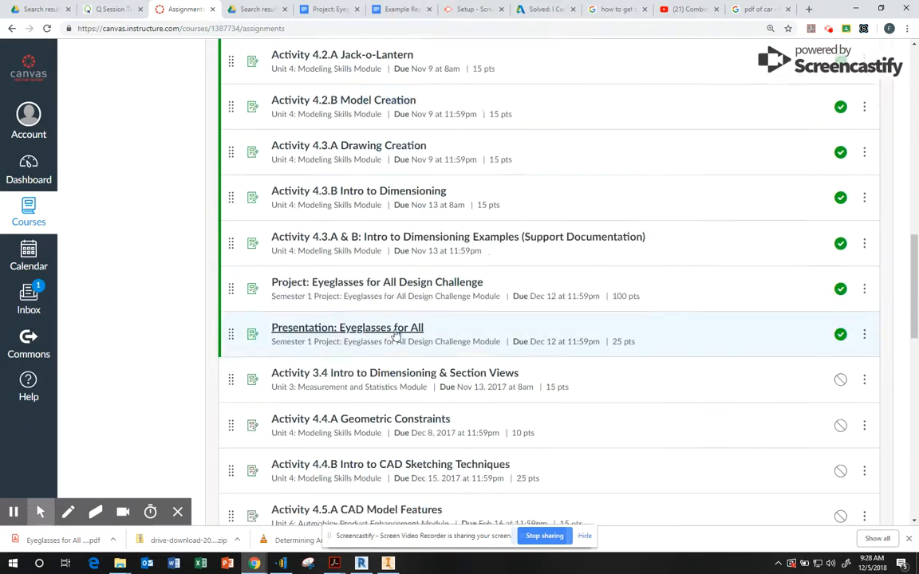
scroll(373, 284, up, 2)
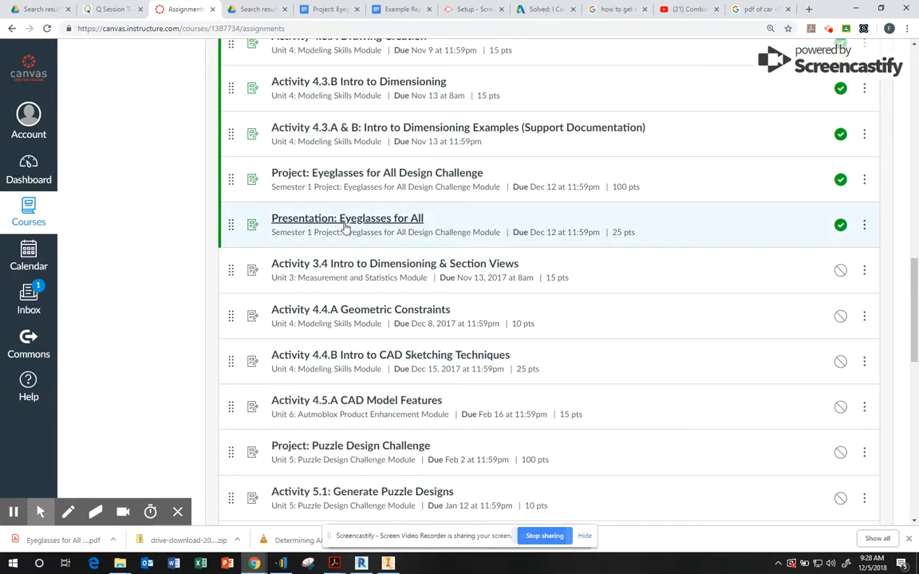
click(338, 176)
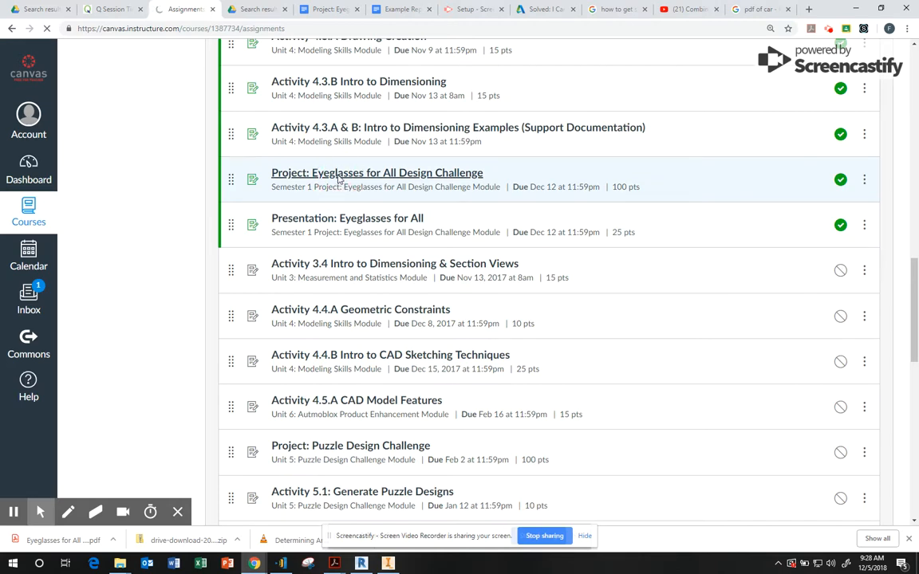